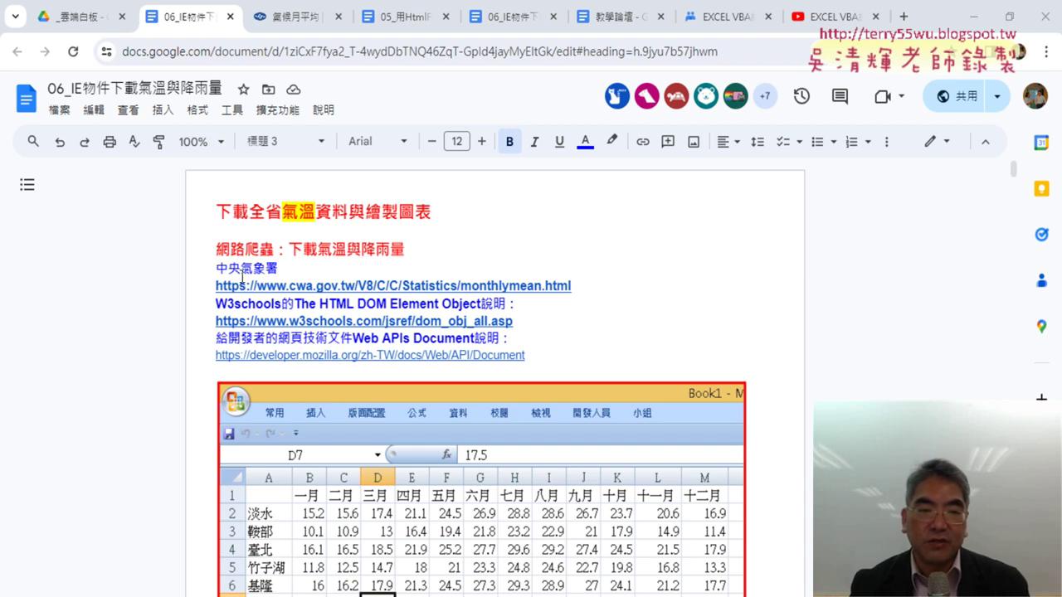
Step: Open the cwa.gov.tw monthly climate averages link under the 中央氣象署 note in a new tab
{"action": "left_click_drag", "start_coordinate": [221, 269], "coordinate": [275, 272]}
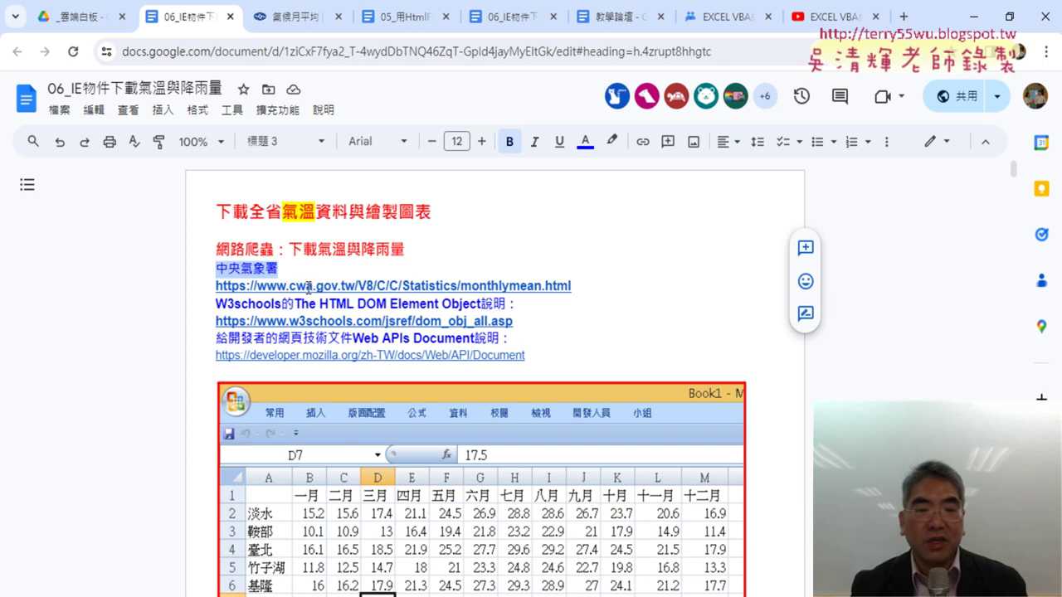
{"action": "left_click", "coordinate": [308, 288]}
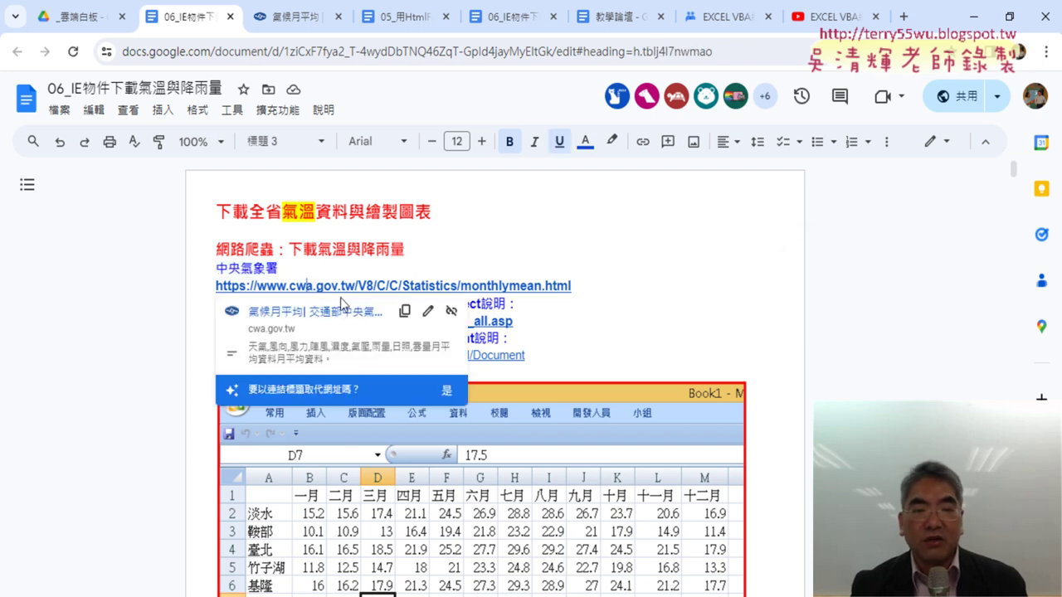
{"action": "left_click", "coordinate": [287, 312]}
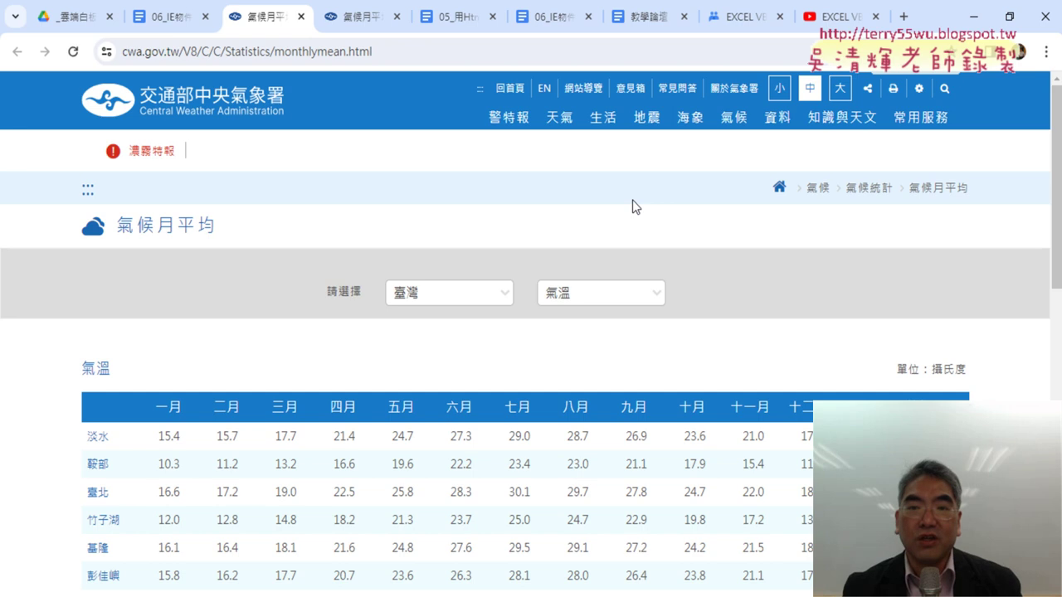
Step: Select the 氣溫 table's header row from 一月 to 統計期間 and scroll down to 梧棲
{"action": "left_click", "coordinate": [509, 117]}
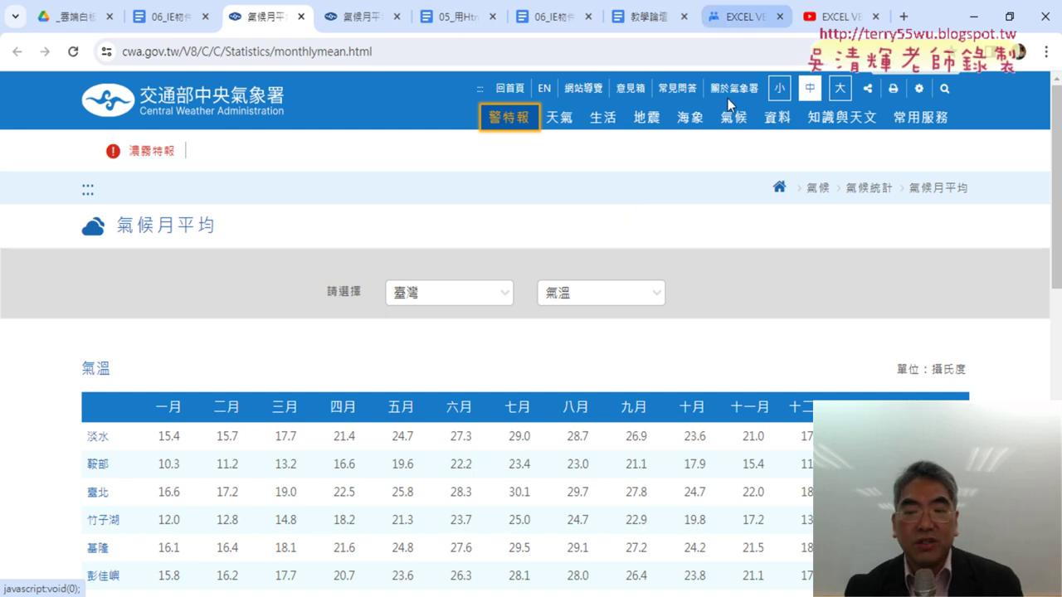
{"action": "scroll", "coordinate": [659, 339], "scroll_direction": "down", "scroll_amount": 3}
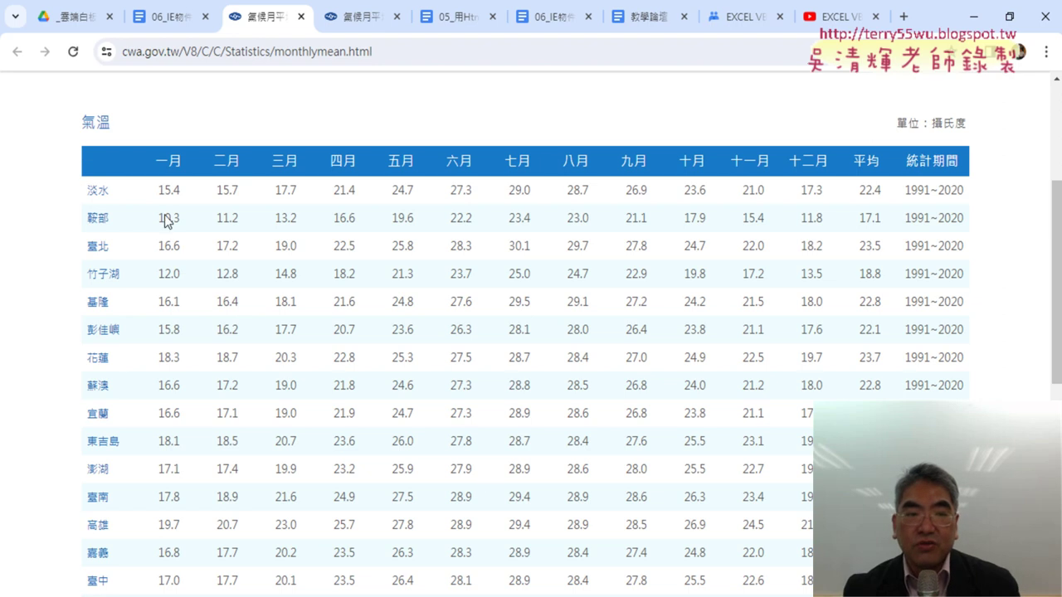
{"action": "scroll", "coordinate": [155, 170], "scroll_direction": "up", "scroll_amount": 2}
{"action": "scroll", "coordinate": [247, 307], "scroll_direction": "down", "scroll_amount": 2}
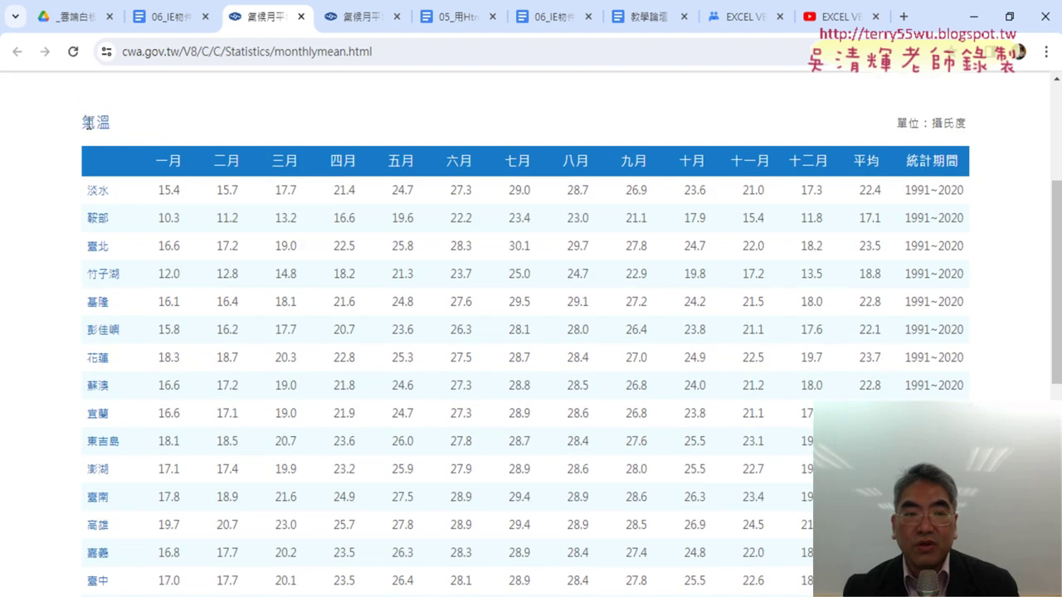
{"action": "left_click_drag", "start_coordinate": [140, 167], "coordinate": [972, 169]}
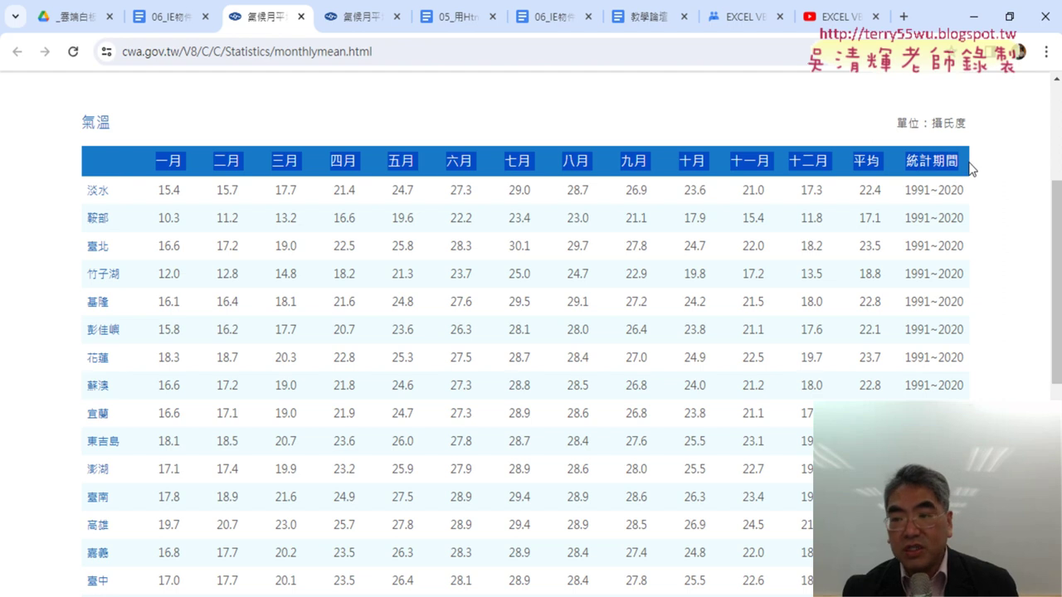
{"action": "scroll", "coordinate": [50, 193], "scroll_direction": "down", "scroll_amount": 1}
{"action": "scroll", "coordinate": [47, 199], "scroll_direction": "down", "scroll_amount": 5}
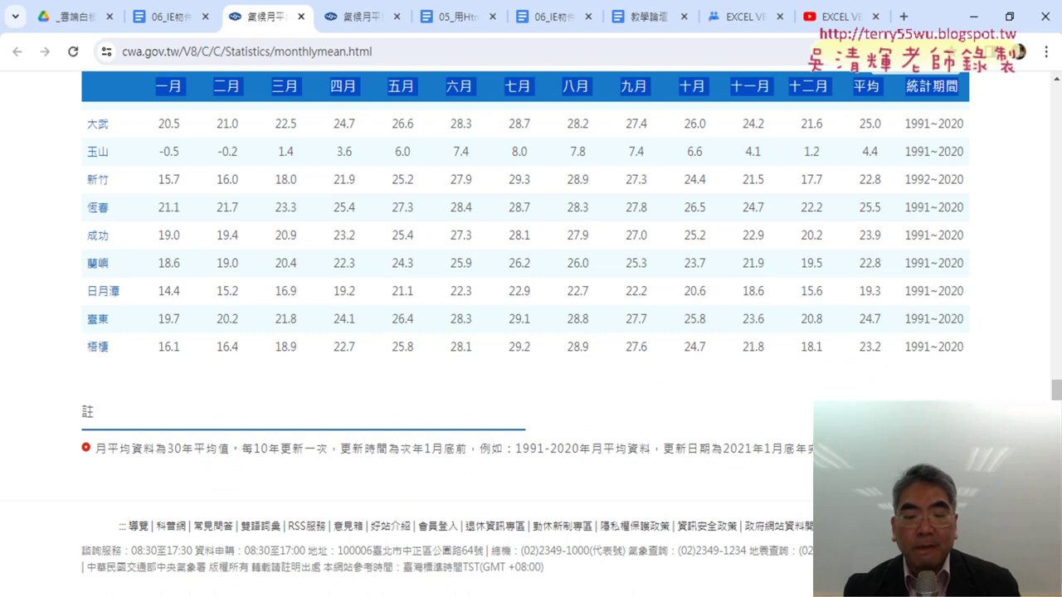
Step: In Excel, clear column A, run 下載氣溫_IE物件_全部 to download all stations, then clear the results
{"action": "key", "text": "alt+Tab"}
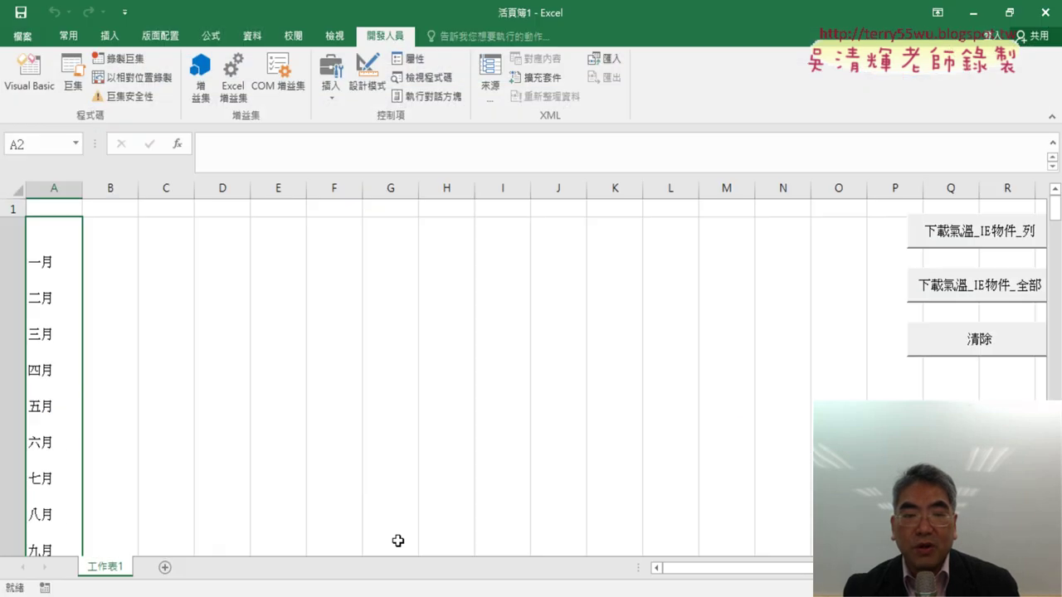
{"action": "left_click", "coordinate": [967, 348]}
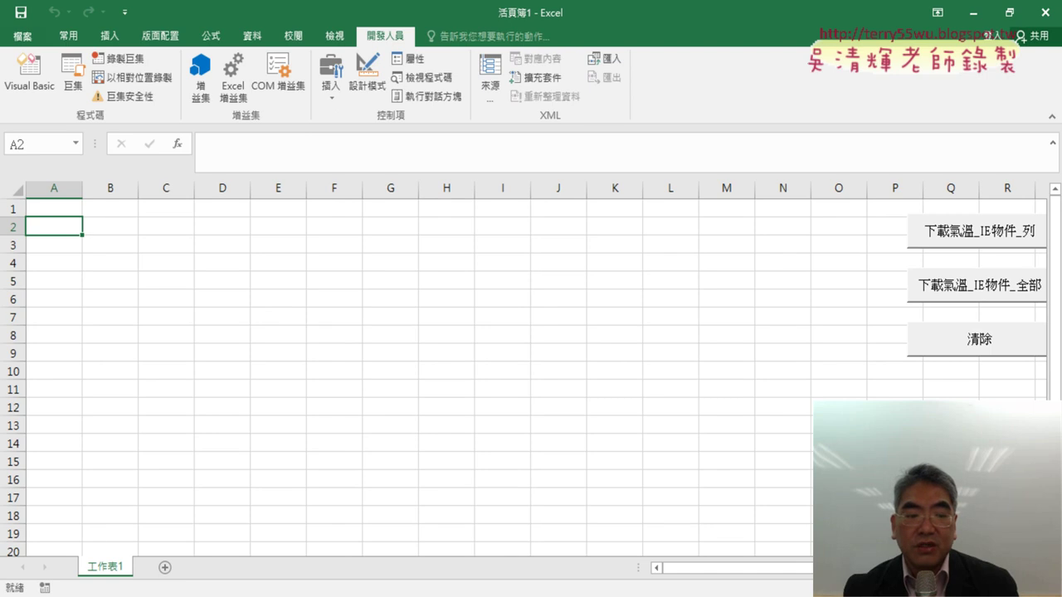
{"action": "left_click", "coordinate": [982, 290]}
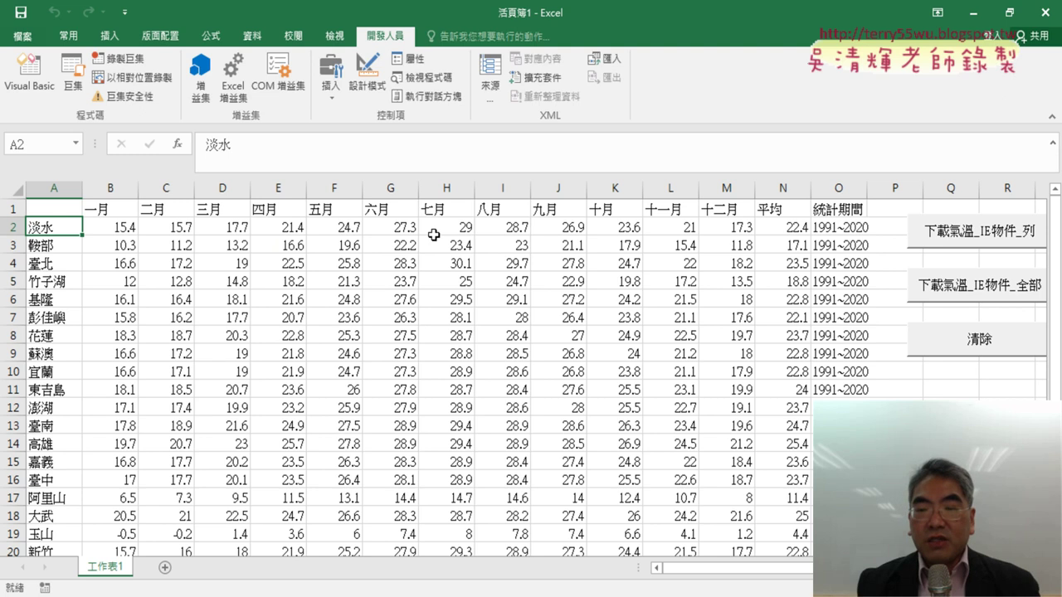
{"action": "left_click", "coordinate": [996, 347]}
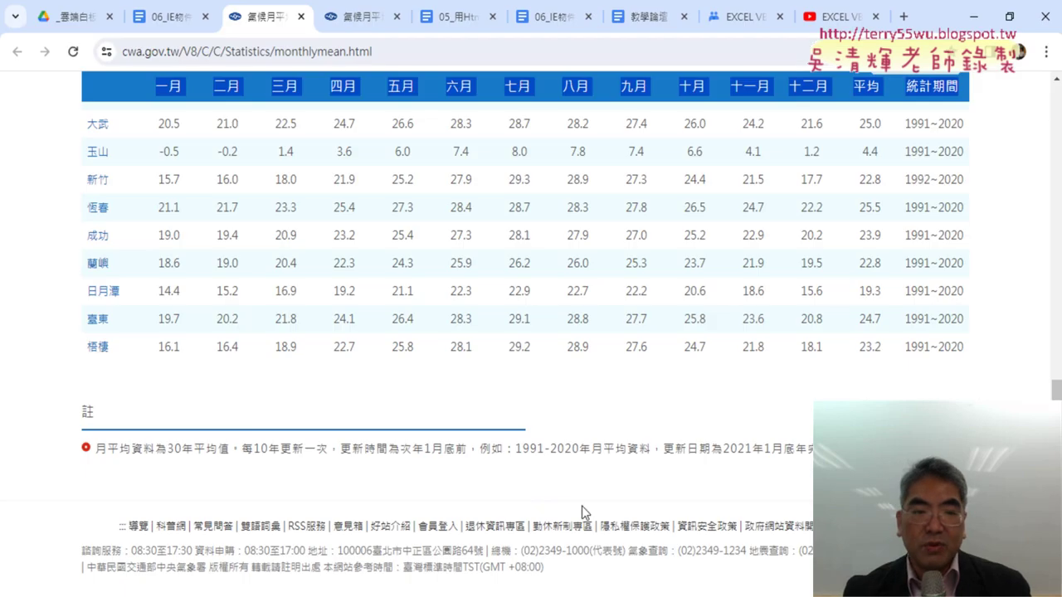
Step: Inspect the temperature table's top-left header cell with 檢查 in Chrome DevTools
{"action": "scroll", "coordinate": [319, 391], "scroll_direction": "up", "scroll_amount": 5}
{"action": "scroll", "coordinate": [318, 390], "scroll_direction": "up", "scroll_amount": 10}
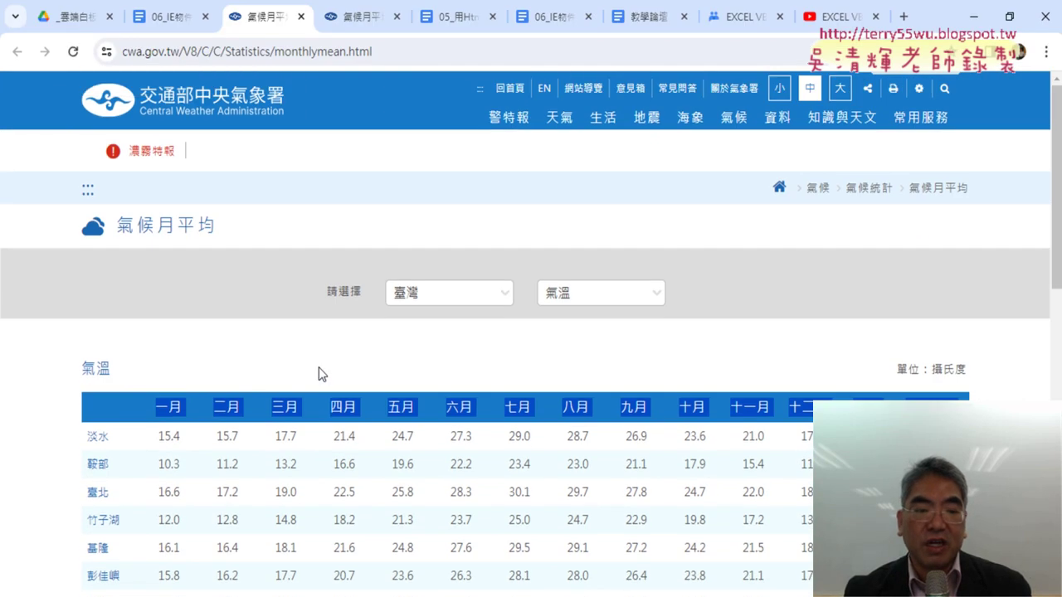
{"action": "scroll", "coordinate": [126, 264], "scroll_direction": "down", "scroll_amount": 2}
{"action": "left_click", "coordinate": [103, 241]}
{"action": "right_click", "coordinate": [105, 242]}
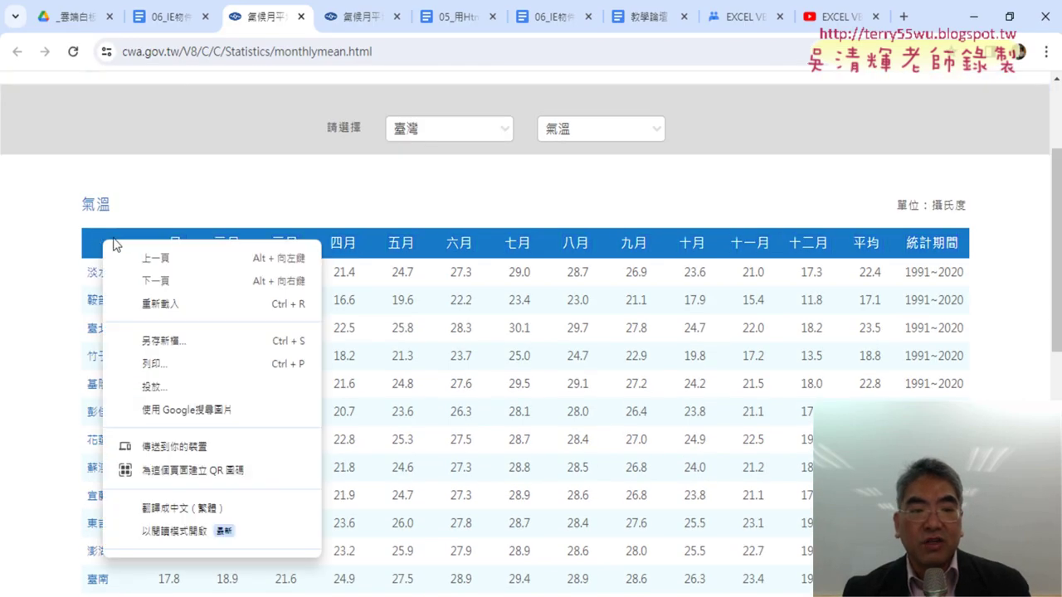
{"action": "left_click", "coordinate": [80, 236]}
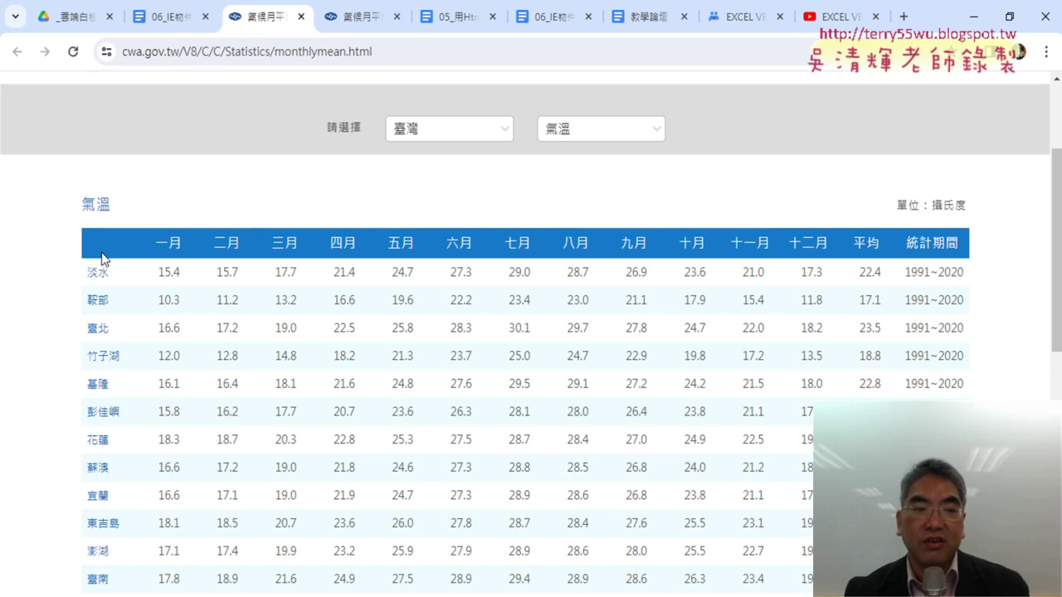
{"action": "right_click", "coordinate": [102, 259]}
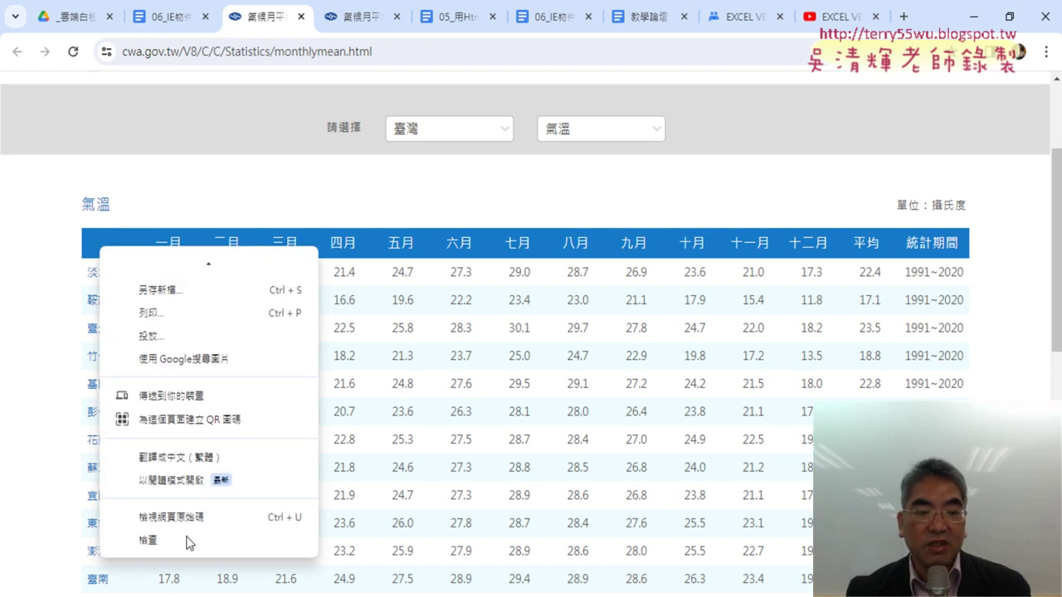
{"action": "left_click", "coordinate": [186, 543]}
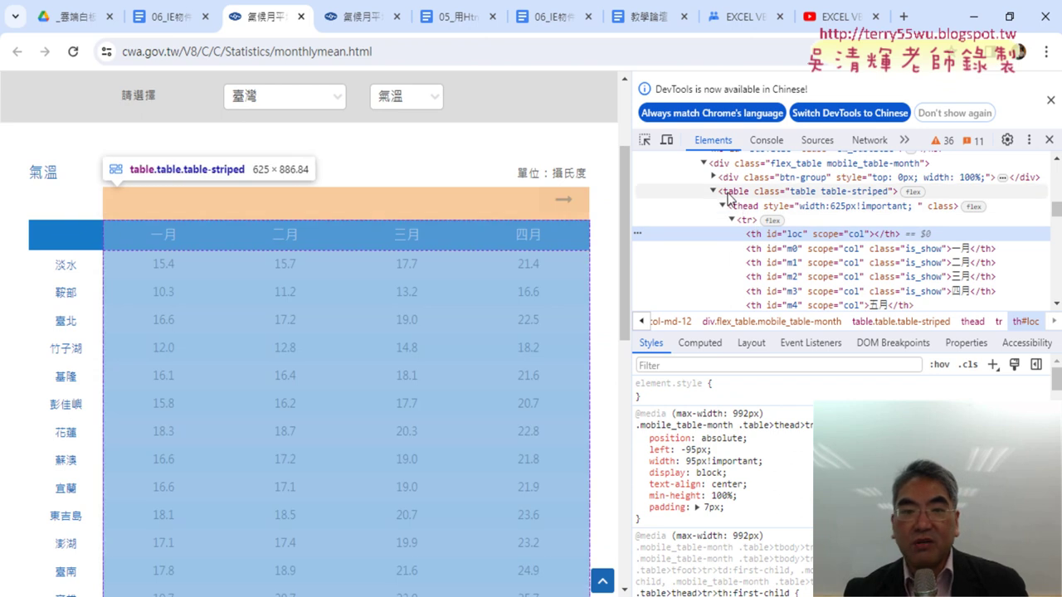
Step: Select the <table> node and expand the thead header row to show its cells
{"action": "left_click", "coordinate": [720, 192]}
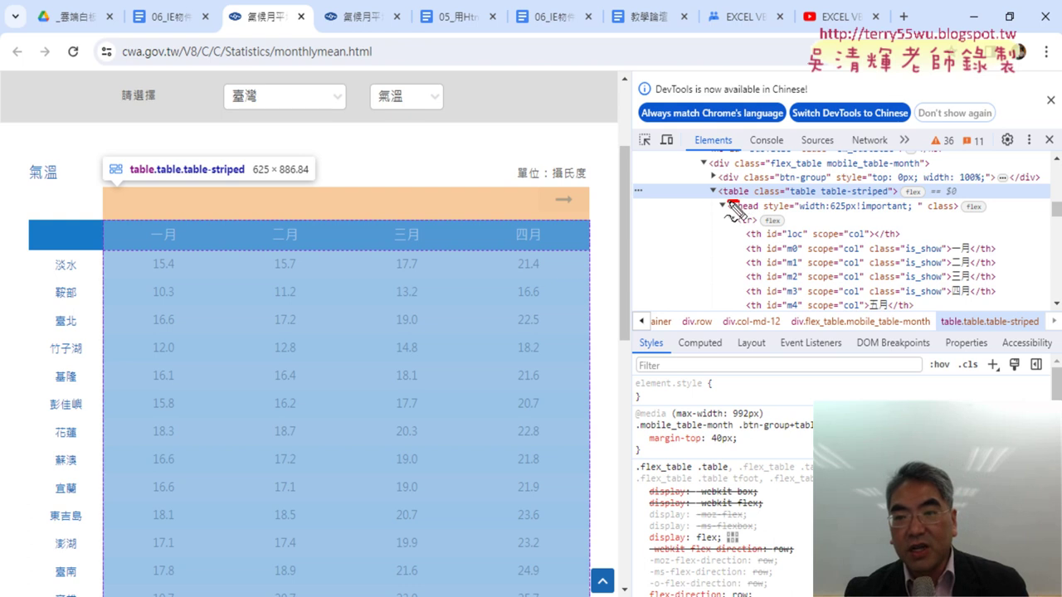
{"action": "left_click_drag", "start_coordinate": [731, 203], "coordinate": [730, 208]}
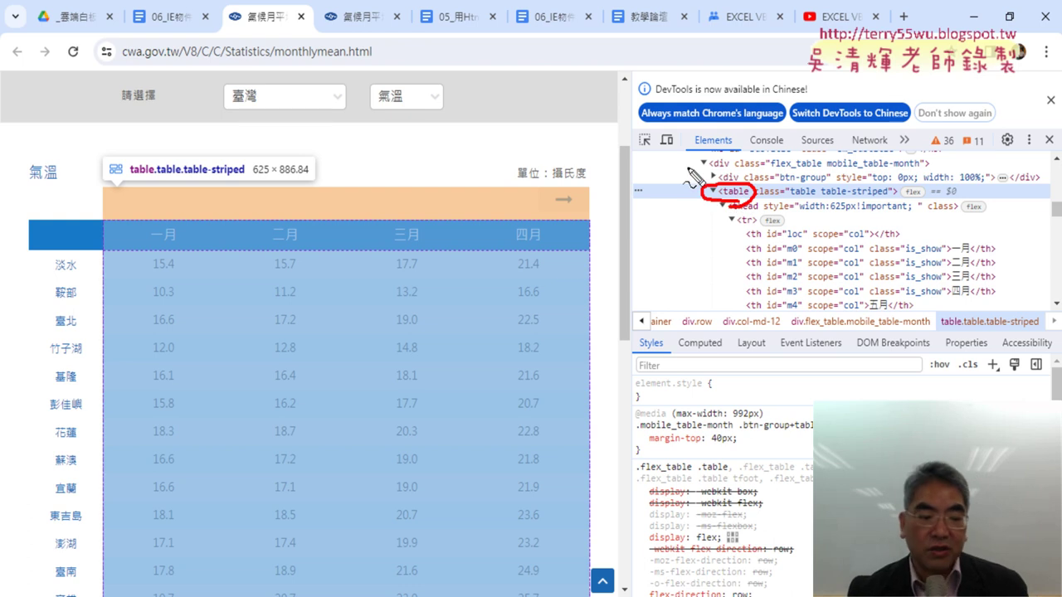
{"action": "key", "text": "Escape"}
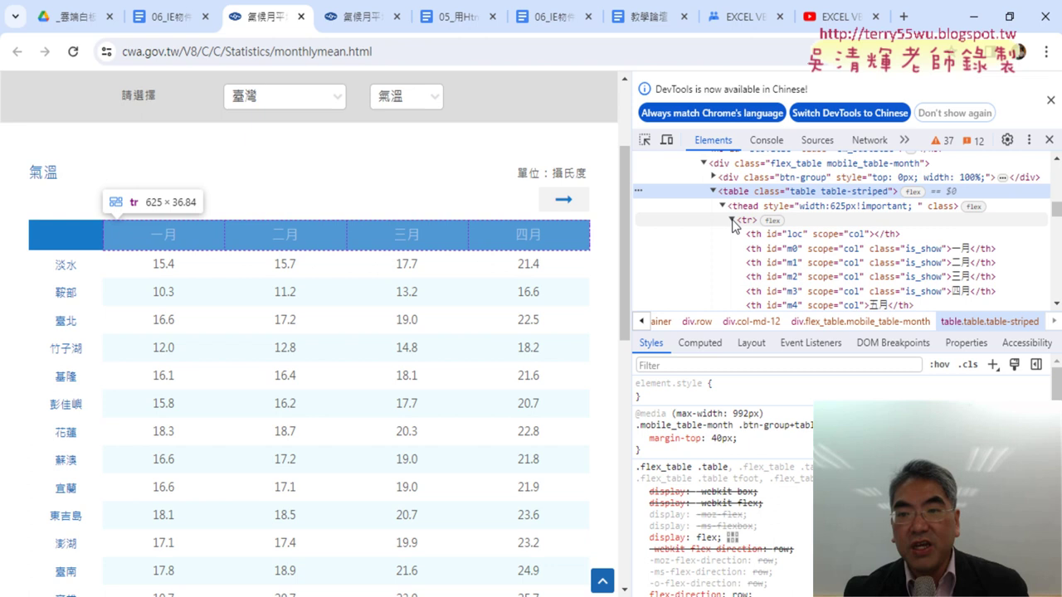
{"action": "left_click", "coordinate": [732, 219]}
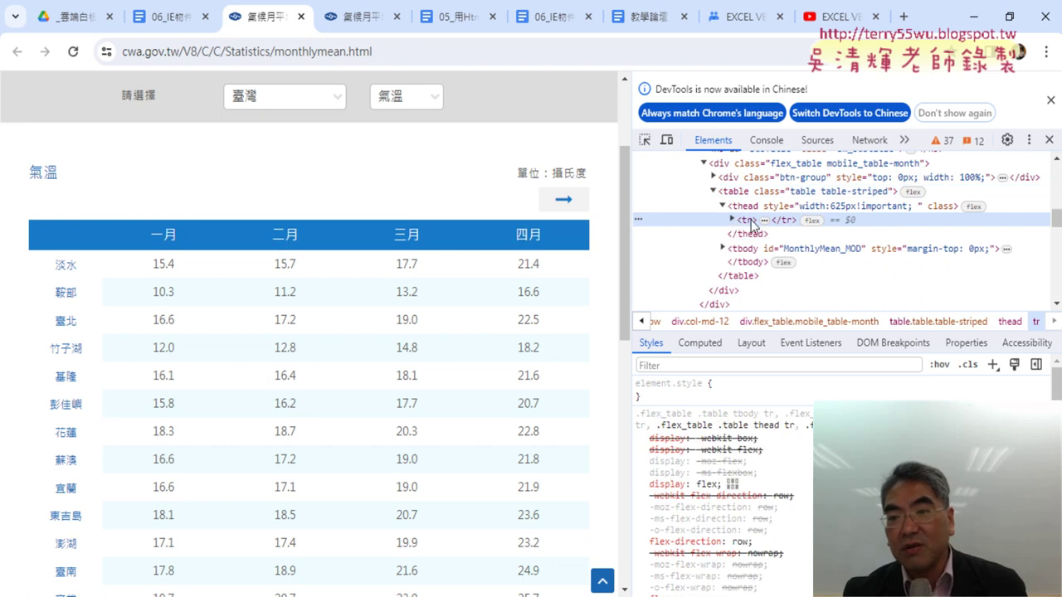
{"action": "left_click", "coordinate": [732, 220]}
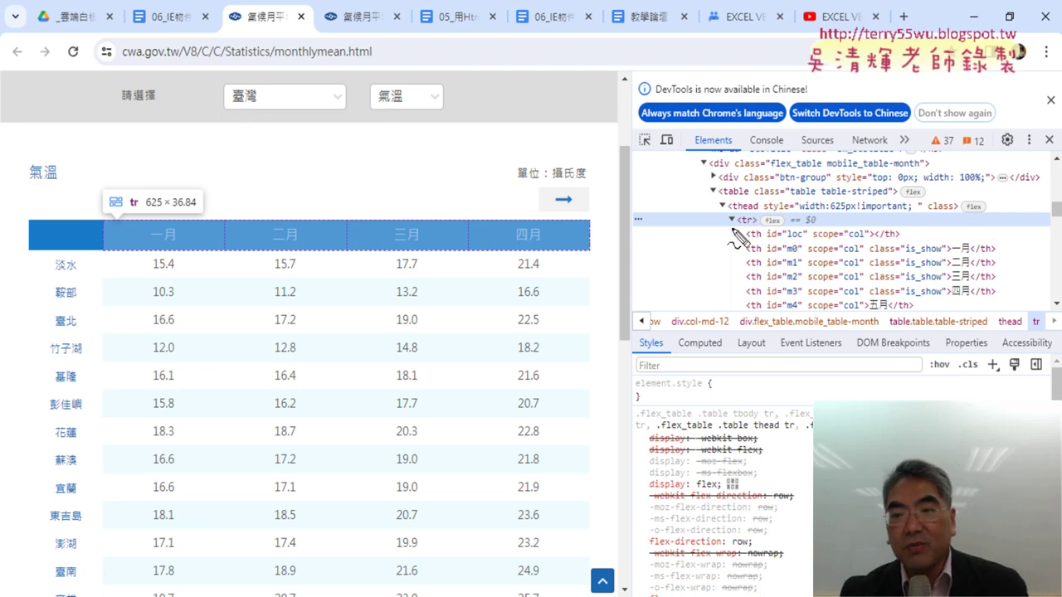
Step: Annotate the header row on the page and the table node in the tree, then clear the ink
{"action": "left_click_drag", "start_coordinate": [735, 226], "coordinate": [761, 226]}
{"action": "mouse_move", "coordinate": [38, 214]}
{"action": "left_mouse_down"}
{"action": "mouse_move", "coordinate": [36, 247]}
{"action": "mouse_move", "coordinate": [581, 246]}
{"action": "left_mouse_up"}
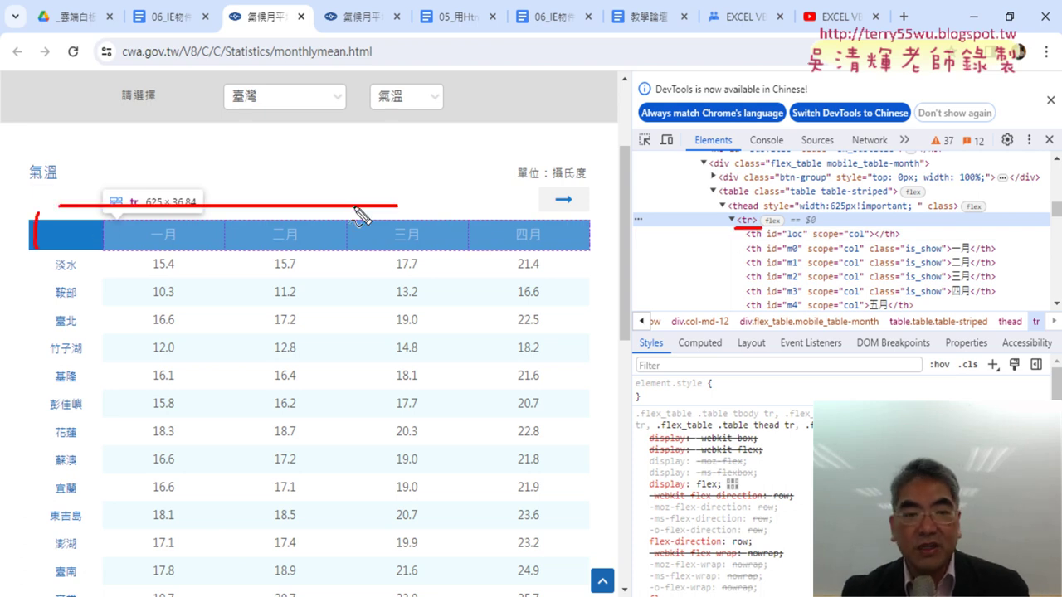
{"action": "left_click_drag", "start_coordinate": [71, 247], "coordinate": [603, 265]}
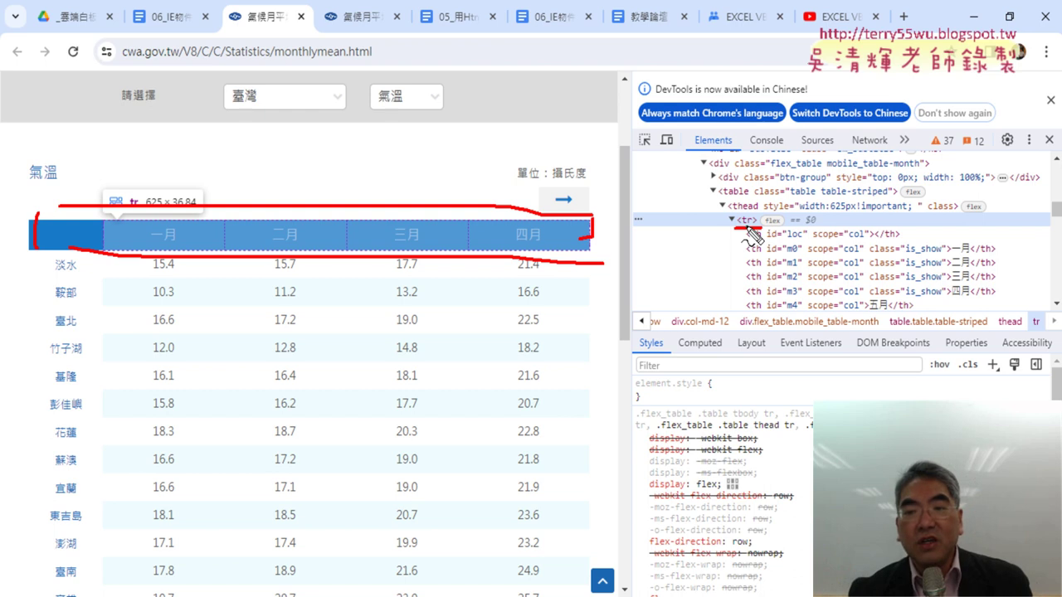
{"action": "mouse_move", "coordinate": [753, 204]}
{"action": "left_mouse_down"}
{"action": "mouse_move", "coordinate": [713, 196]}
{"action": "mouse_move", "coordinate": [757, 190]}
{"action": "mouse_move", "coordinate": [673, 218]}
{"action": "mouse_move", "coordinate": [698, 245]}
{"action": "left_mouse_up"}
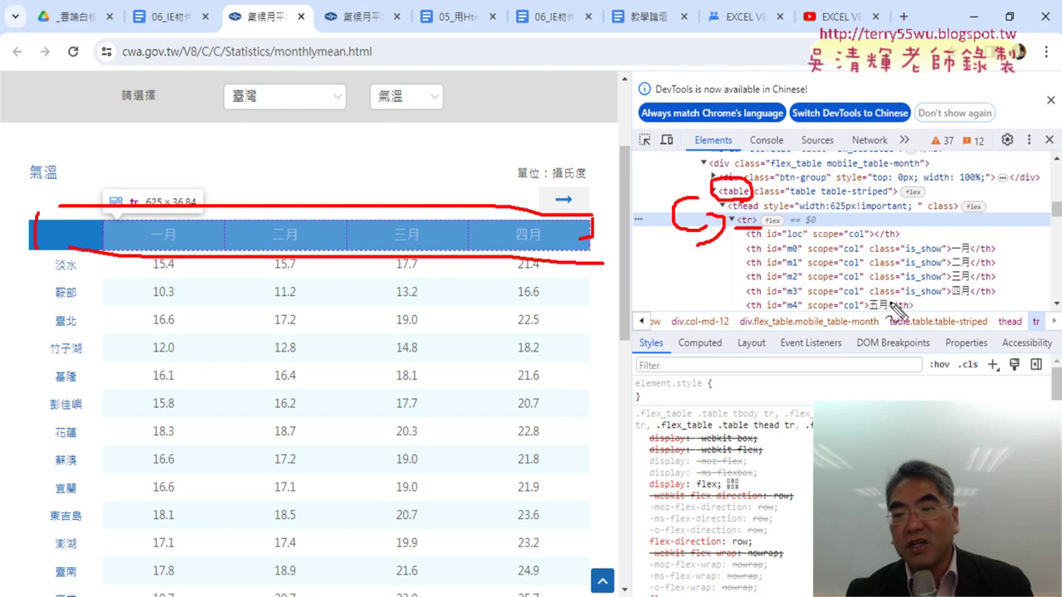
{"action": "key", "text": "Escape"}
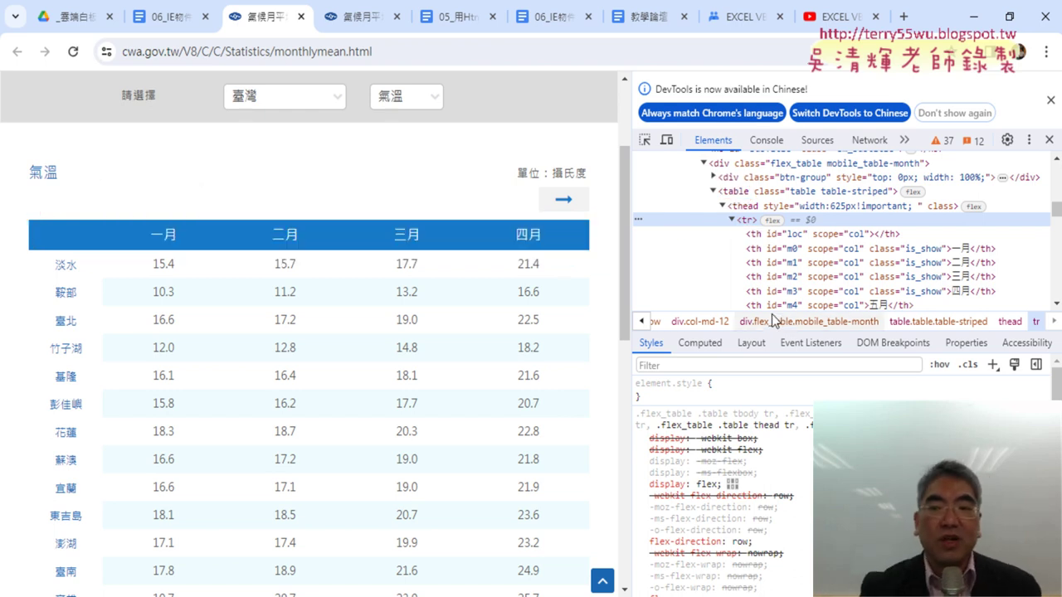
{"action": "left_click", "coordinate": [731, 220]}
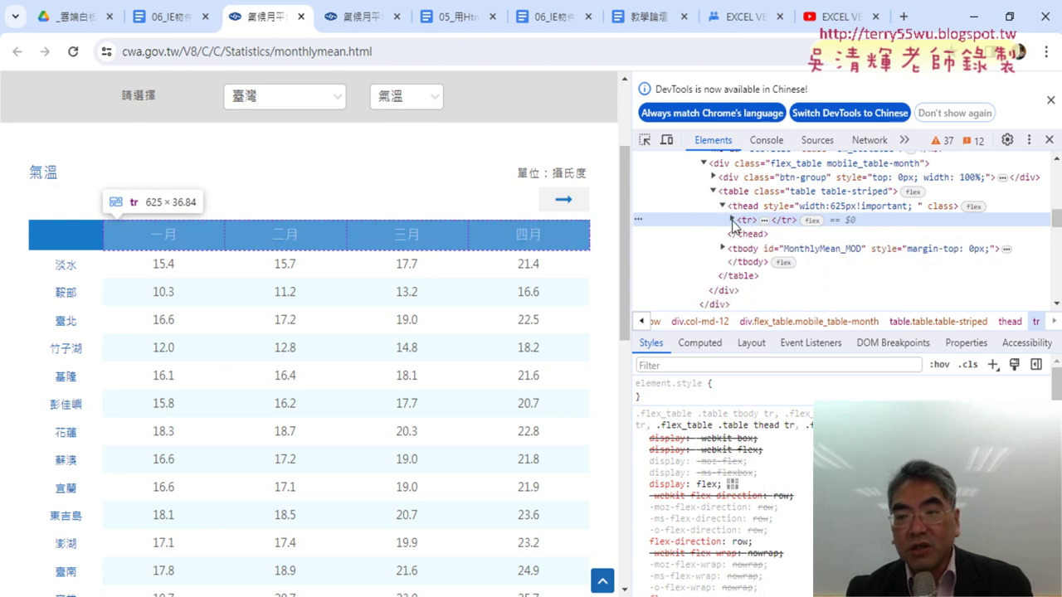
Step: Collapse the thead row and expand tbody#MonthlyMean_MOD to list its station <tr> rows
{"action": "left_click", "coordinate": [732, 220]}
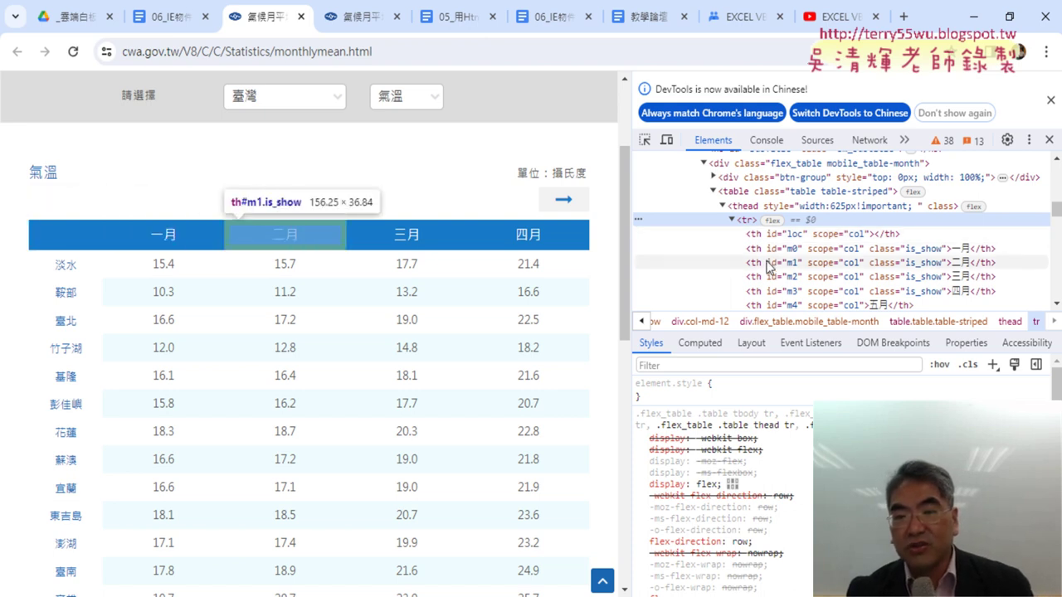
{"action": "left_click", "coordinate": [732, 220]}
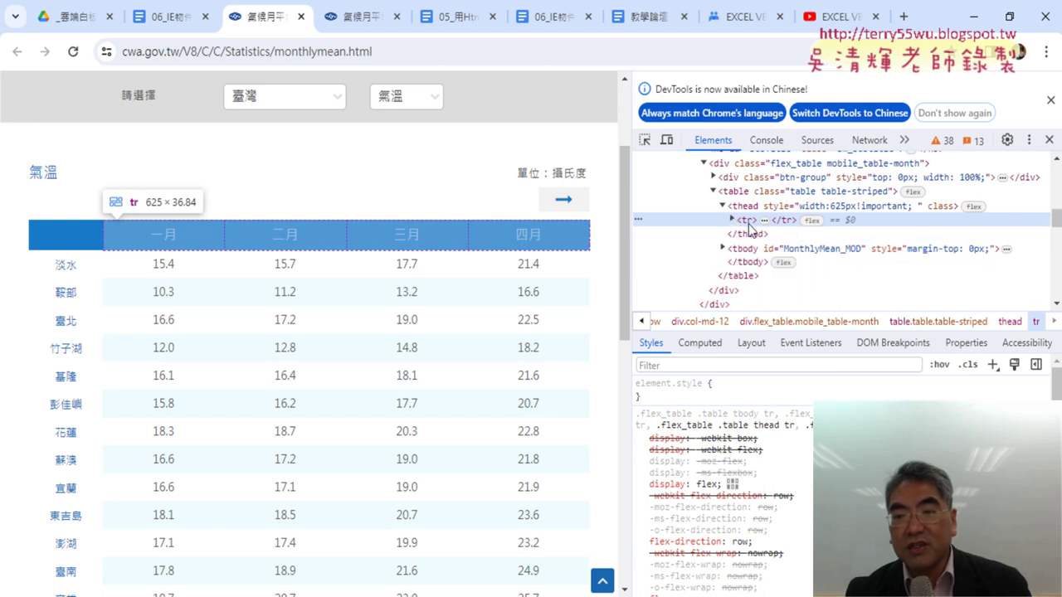
{"action": "left_click", "coordinate": [732, 220]}
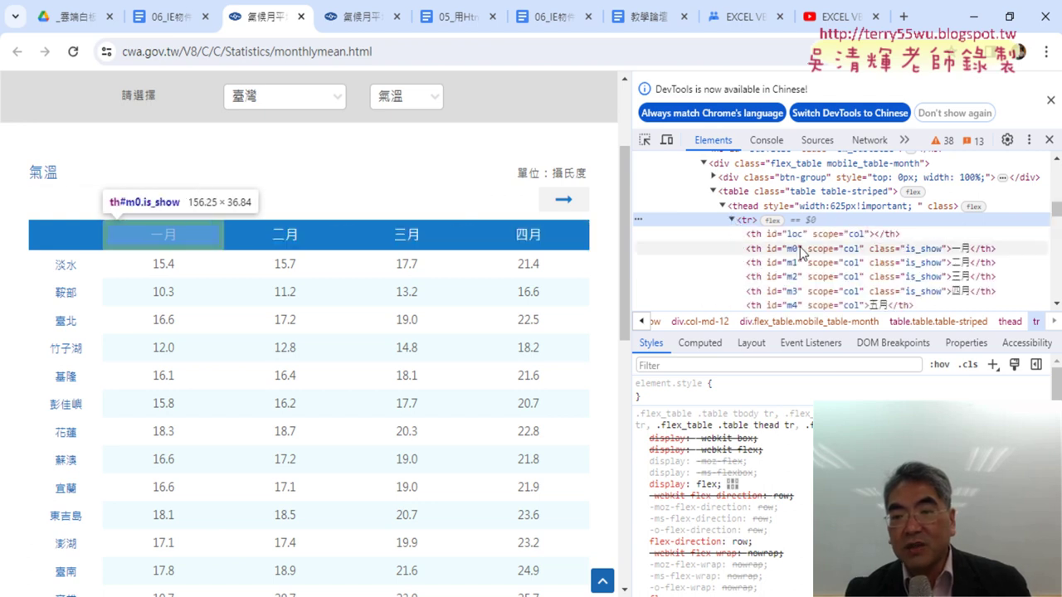
{"action": "left_click", "coordinate": [732, 220]}
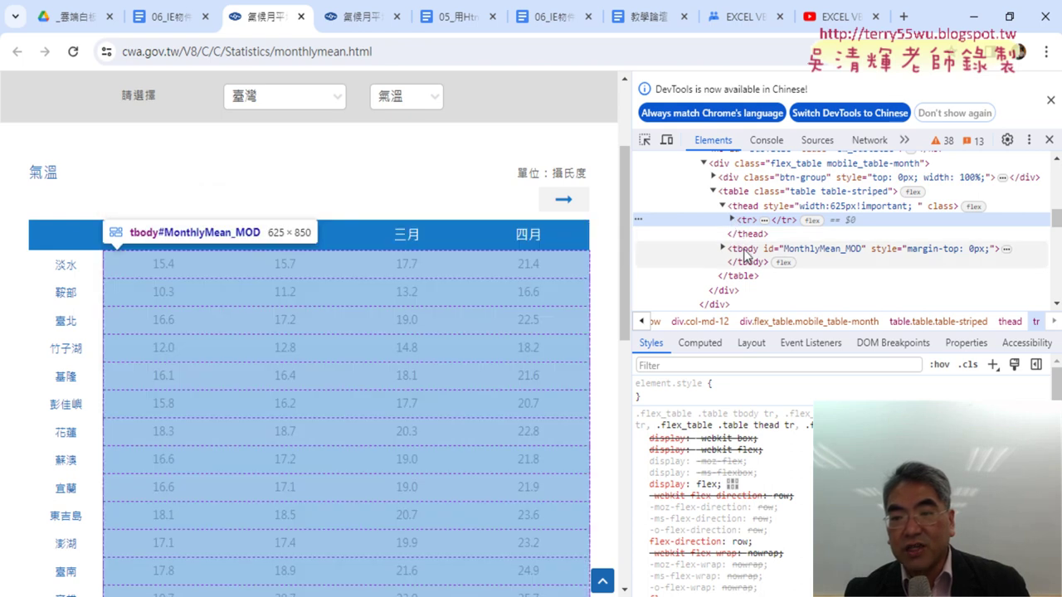
{"action": "left_click", "coordinate": [722, 249]}
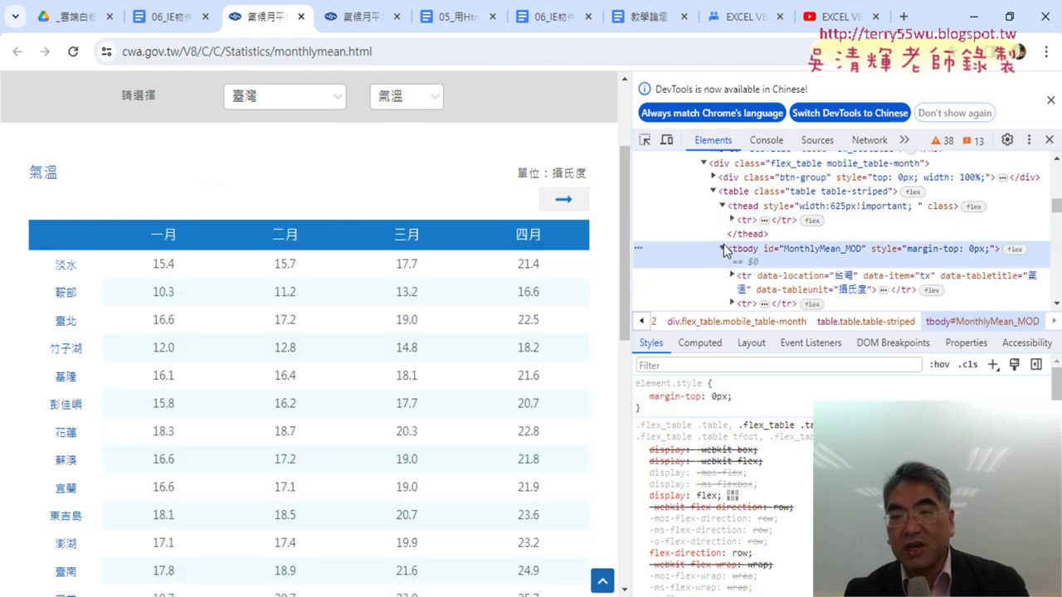
Step: Expand the first and the 鞍部 <tr> nodes to show the th station cell and td monthly values
{"action": "scroll", "coordinate": [728, 232], "scroll_direction": "down", "scroll_amount": 2}
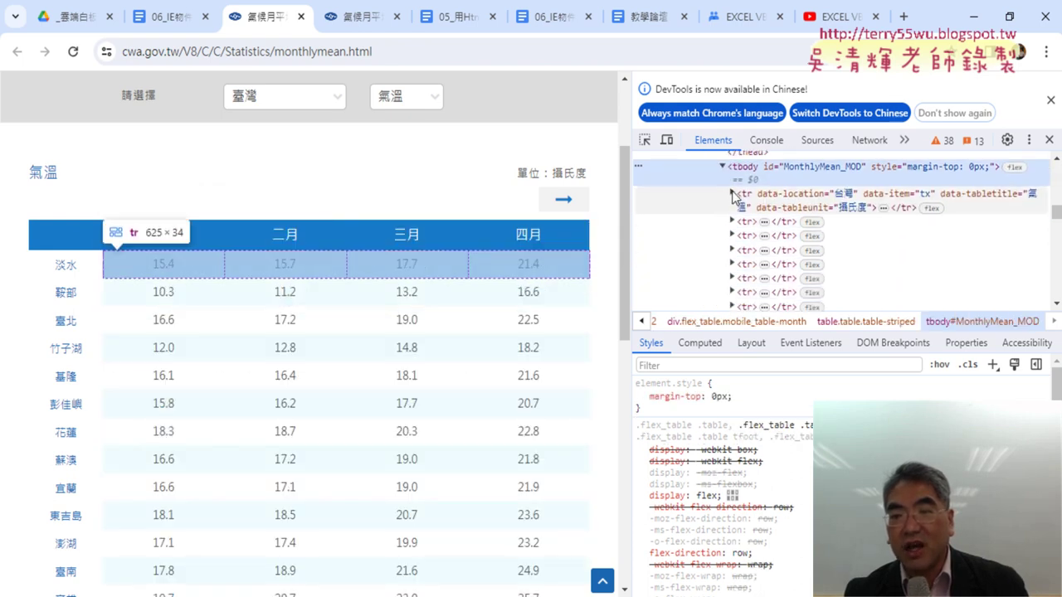
{"action": "left_click", "coordinate": [732, 194]}
{"action": "left_click", "coordinate": [731, 181]}
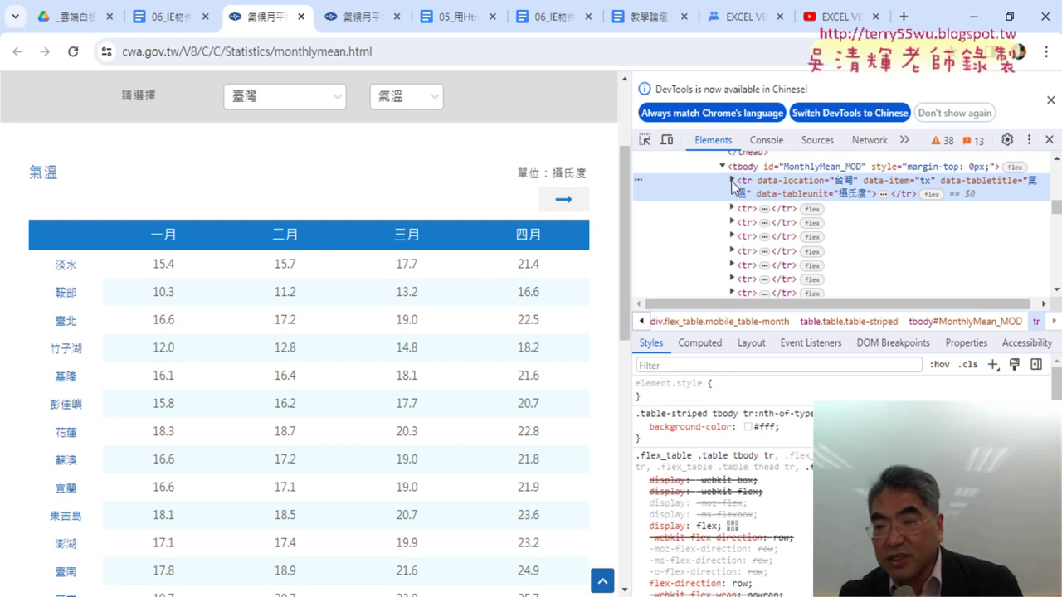
{"action": "left_click", "coordinate": [732, 180]}
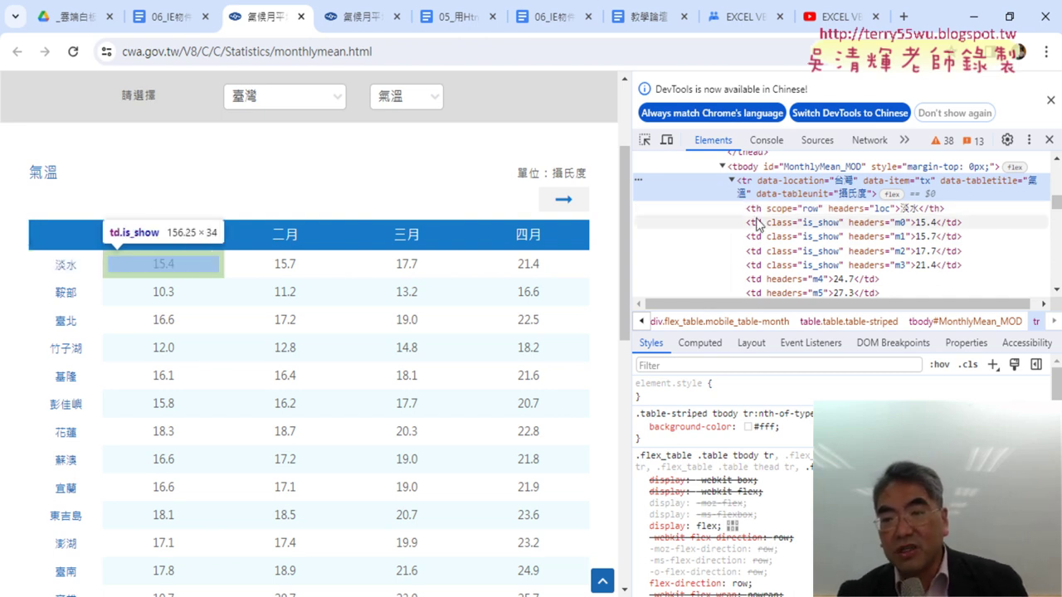
{"action": "left_click", "coordinate": [733, 180]}
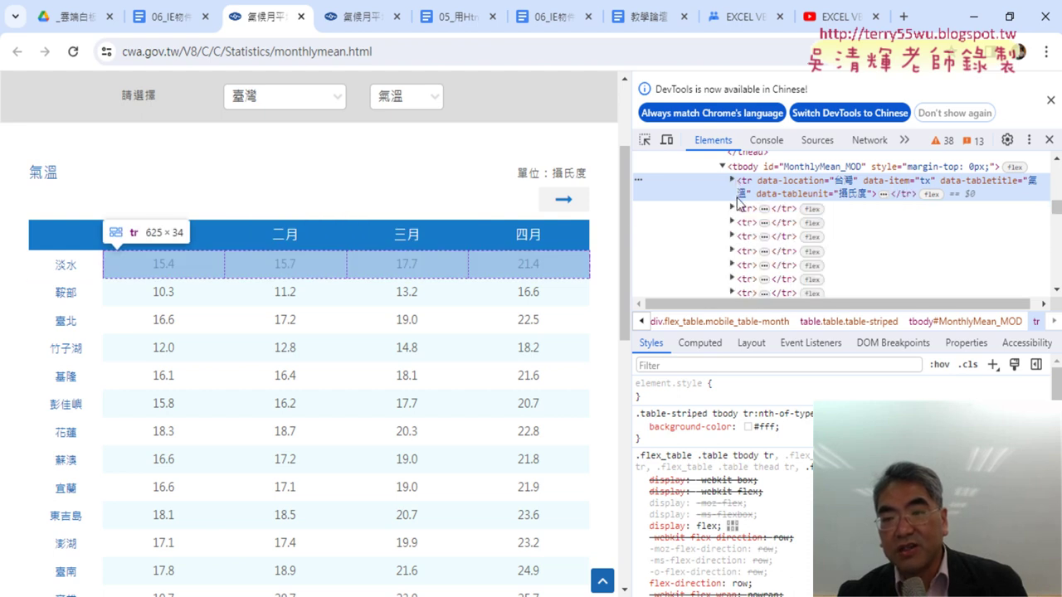
{"action": "left_click", "coordinate": [732, 209]}
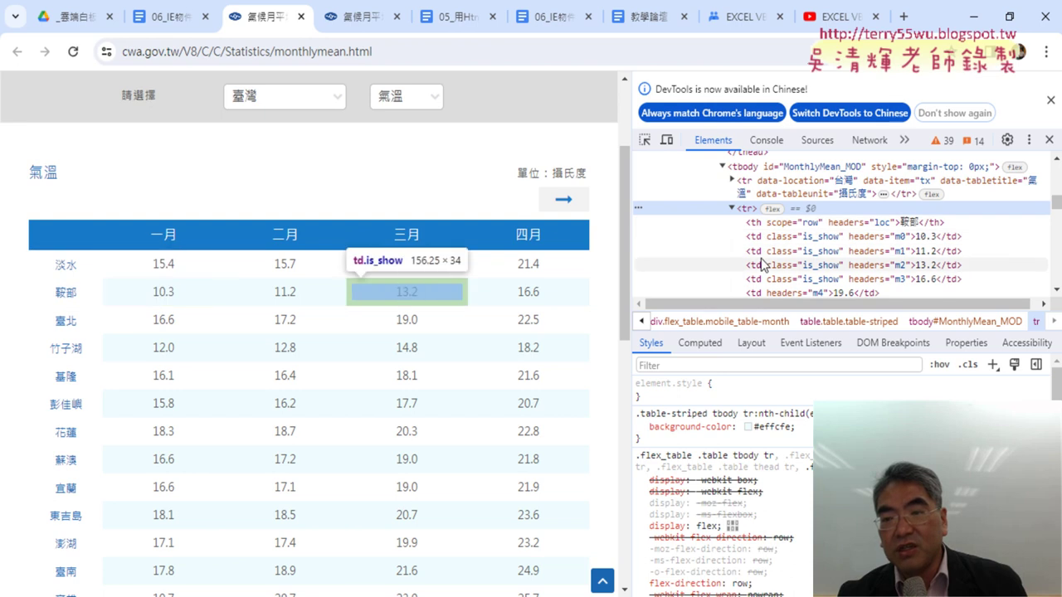
{"action": "scroll", "coordinate": [771, 274], "scroll_direction": "down", "scroll_amount": 3}
{"action": "scroll", "coordinate": [773, 257], "scroll_direction": "up", "scroll_amount": 3}
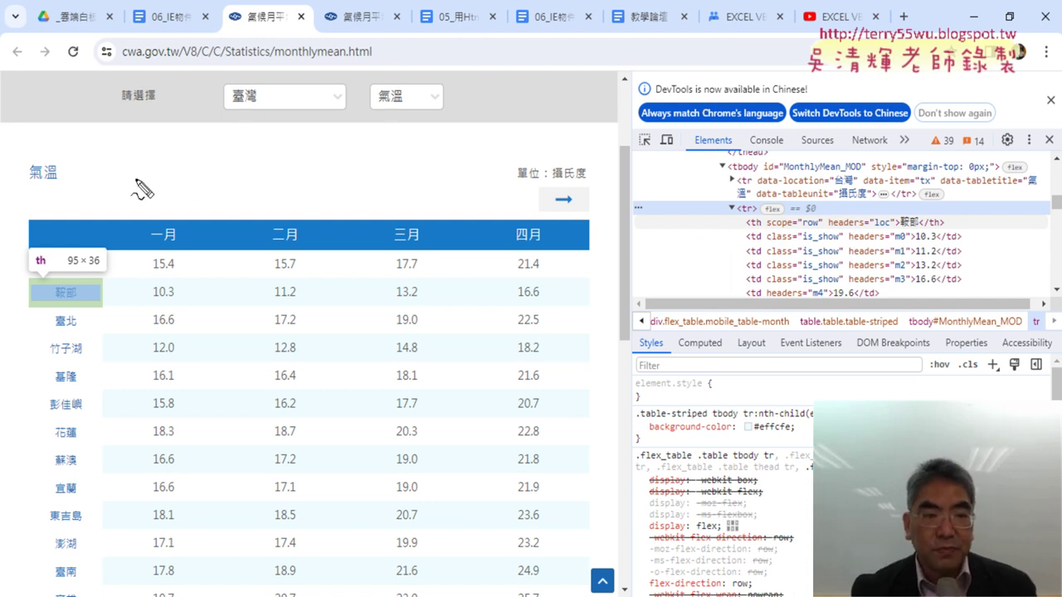
Step: Label the table's corner cell th, the row tr and the temperature cells td with the pen, then clear the ink
{"action": "mouse_move", "coordinate": [39, 184]}
{"action": "left_mouse_down"}
{"action": "mouse_move", "coordinate": [46, 213]}
{"action": "mouse_move", "coordinate": [60, 218]}
{"action": "left_mouse_up"}
{"action": "left_click_drag", "start_coordinate": [32, 207], "coordinate": [60, 218]}
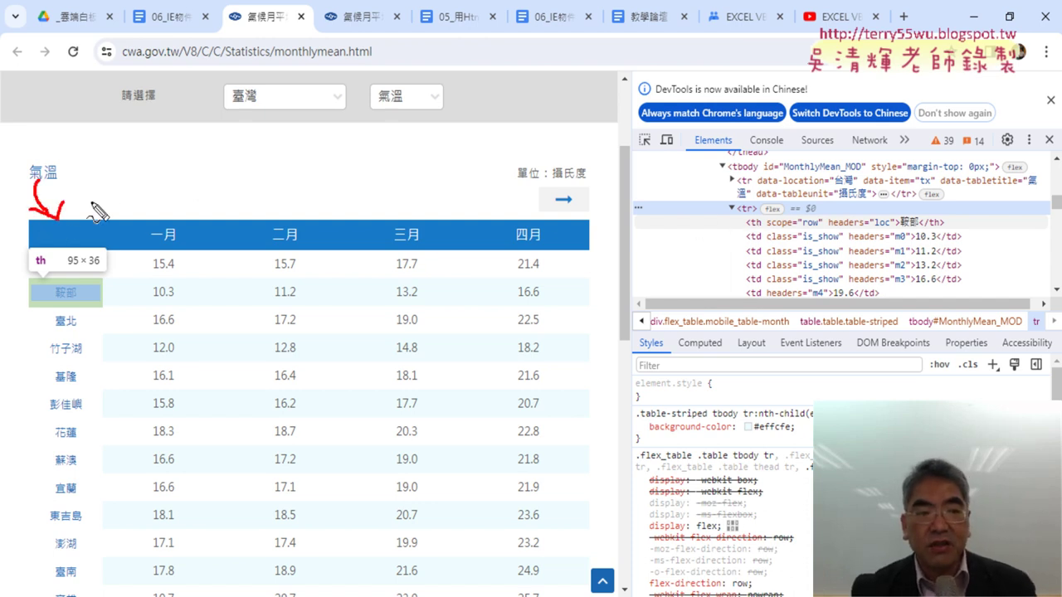
{"action": "mouse_move", "coordinate": [105, 184]}
{"action": "left_mouse_down"}
{"action": "mouse_move", "coordinate": [113, 205]}
{"action": "mouse_move", "coordinate": [115, 191]}
{"action": "mouse_move", "coordinate": [134, 214]}
{"action": "left_mouse_up"}
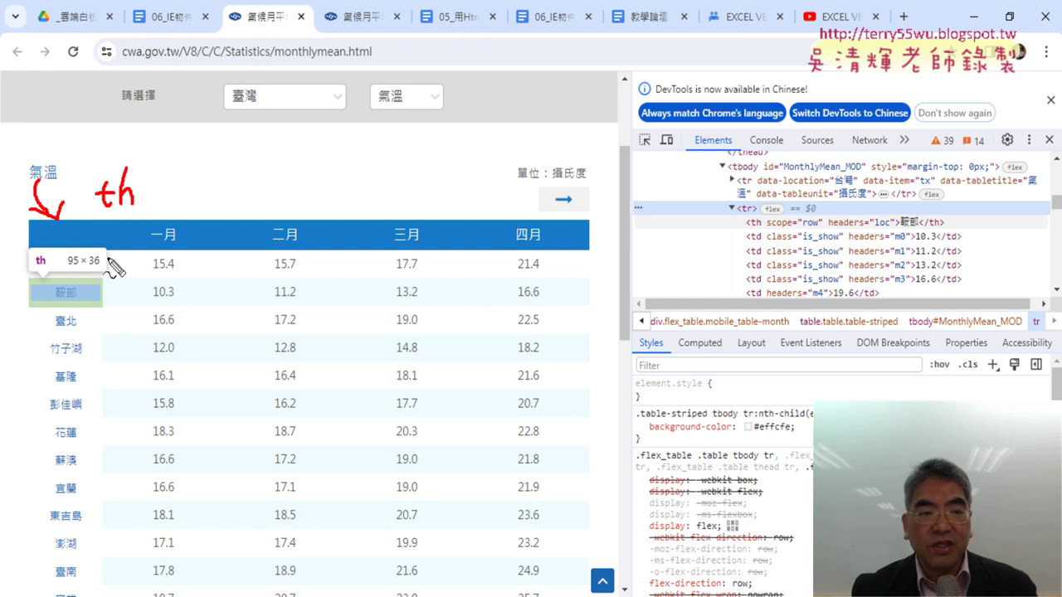
{"action": "left_click_drag", "start_coordinate": [13, 239], "coordinate": [184, 245]}
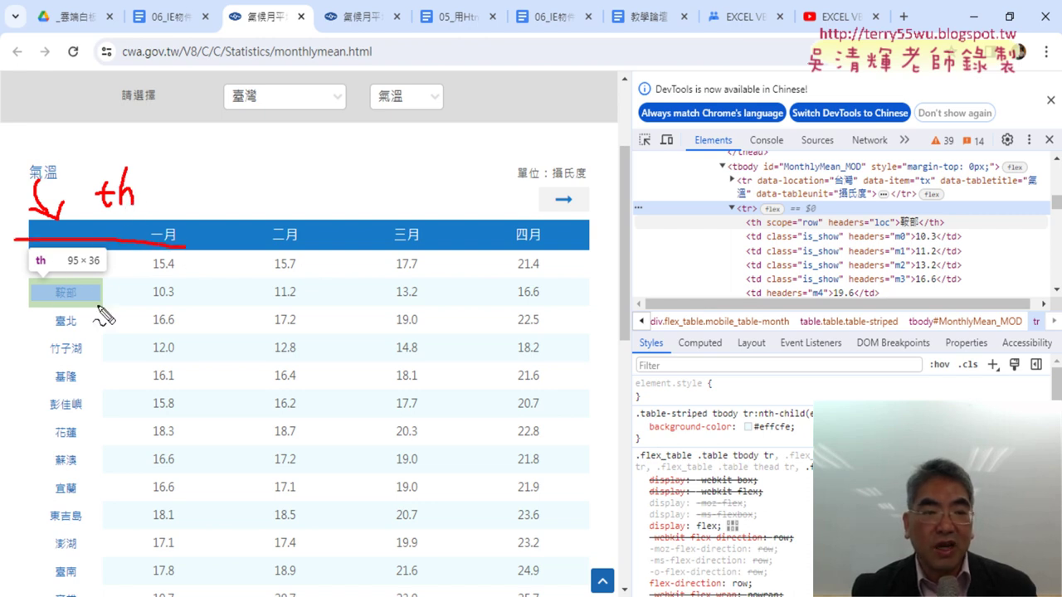
{"action": "mouse_move", "coordinate": [63, 249]}
{"action": "left_mouse_down"}
{"action": "mouse_move", "coordinate": [66, 277]}
{"action": "mouse_move", "coordinate": [81, 255]}
{"action": "mouse_move", "coordinate": [101, 258]}
{"action": "left_mouse_up"}
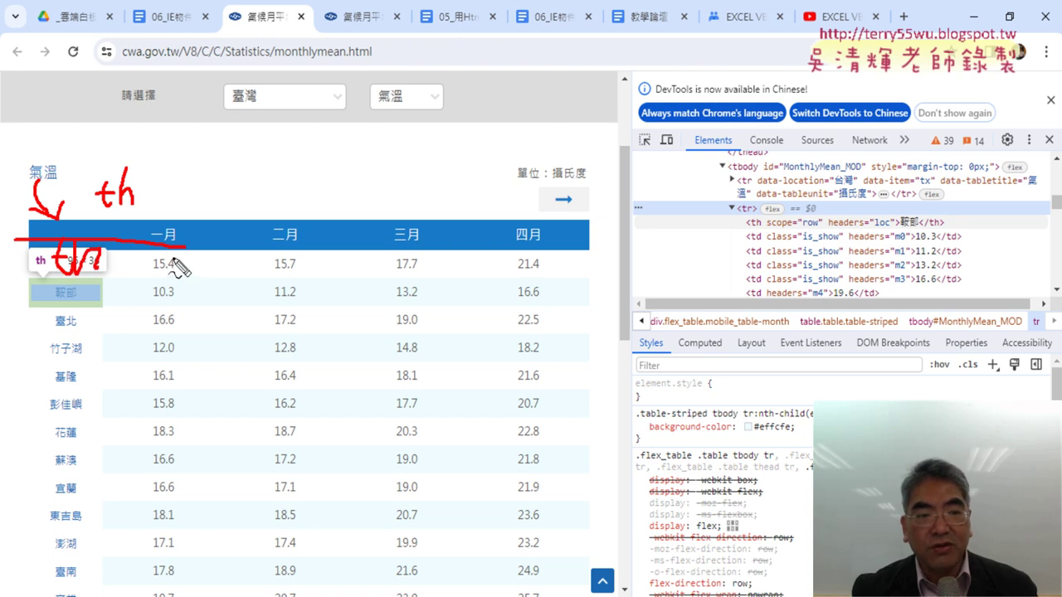
{"action": "left_click_drag", "start_coordinate": [172, 265], "coordinate": [228, 282]}
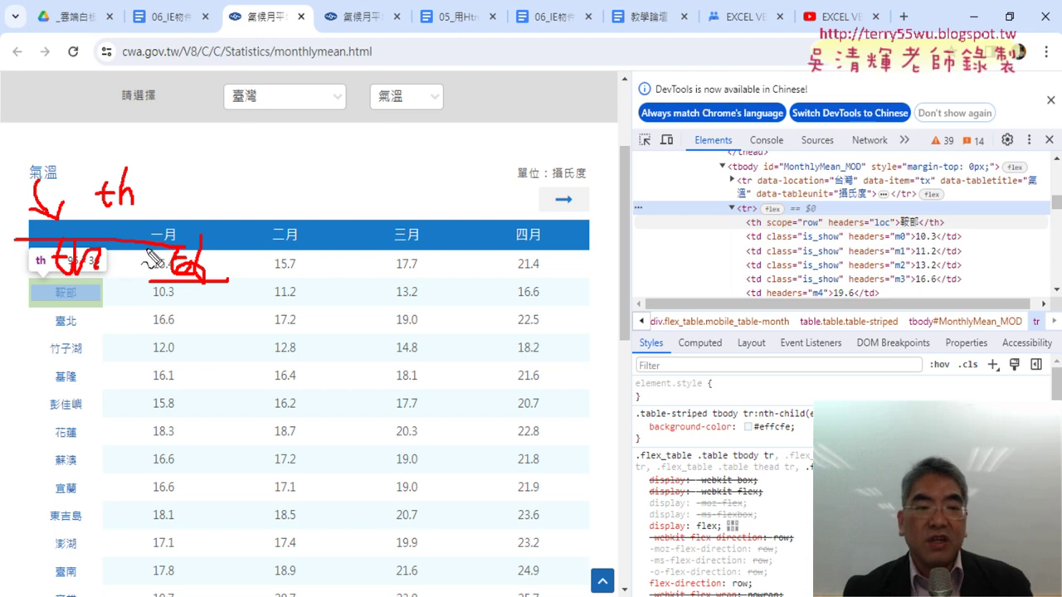
{"action": "mouse_move", "coordinate": [93, 211]}
{"action": "left_mouse_down"}
{"action": "mouse_move", "coordinate": [156, 189]}
{"action": "mouse_move", "coordinate": [98, 214]}
{"action": "left_mouse_up"}
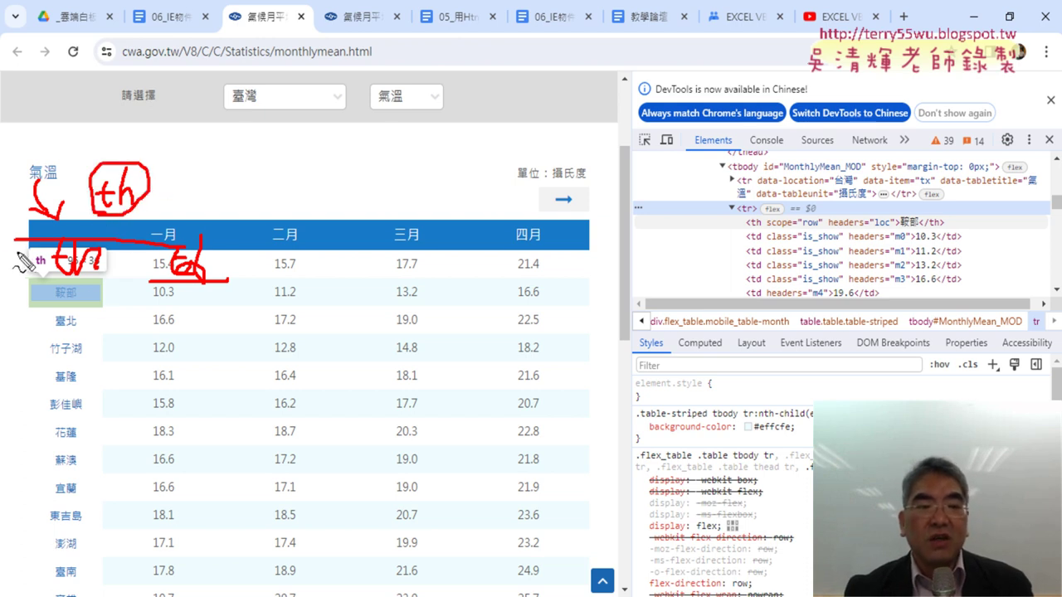
{"action": "left_click_drag", "start_coordinate": [5, 253], "coordinate": [8, 264]}
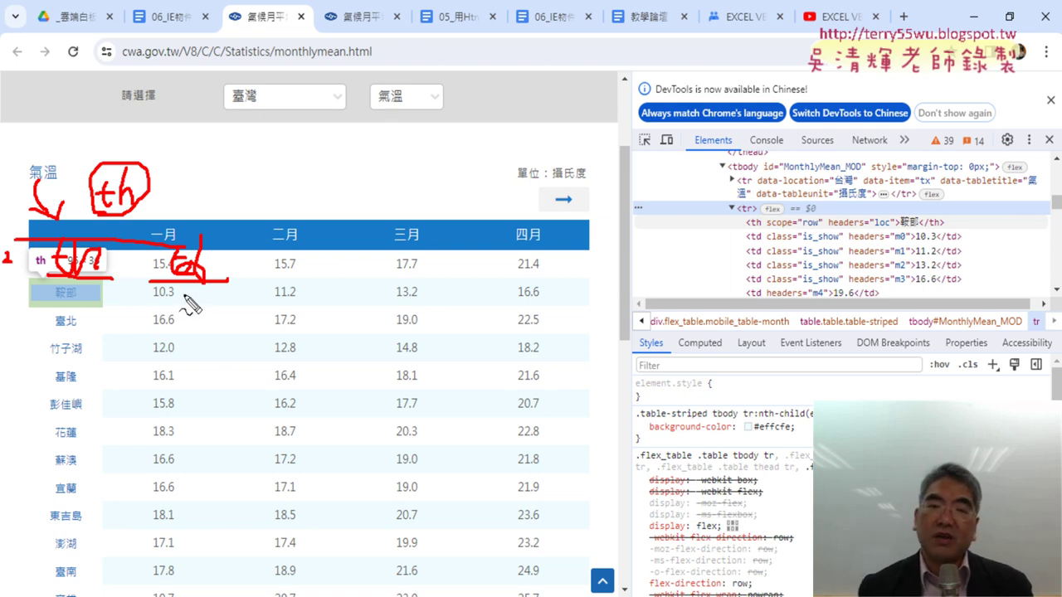
{"action": "key", "text": "Escape"}
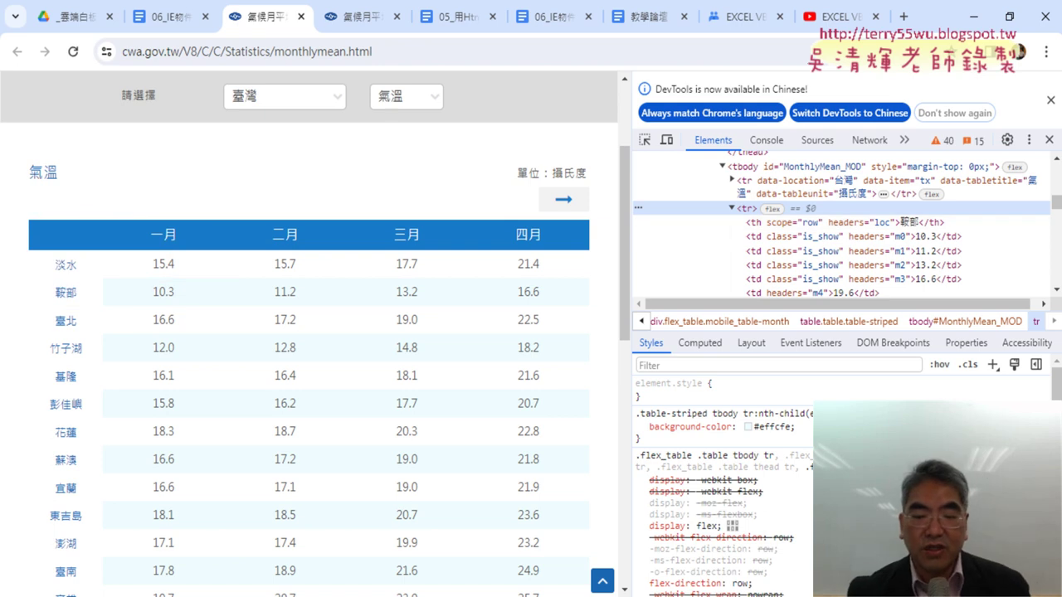
Step: Bring up Module1's 下載氣溫_IE物件_列 code over the empty workbook and move the editor window left
{"action": "key", "text": "alt+Tab"}
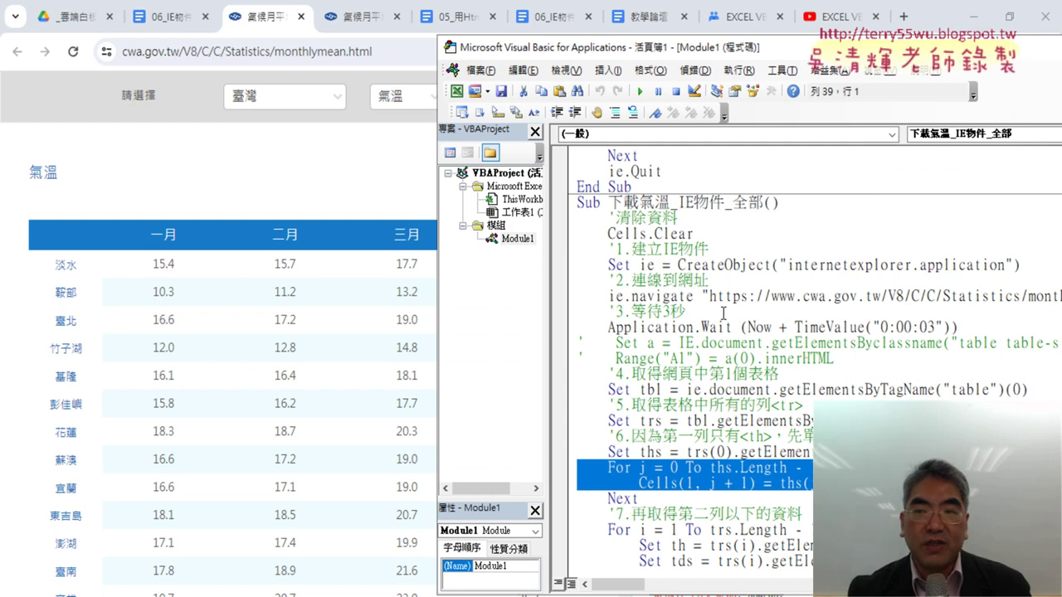
{"action": "left_click", "coordinate": [973, 16]}
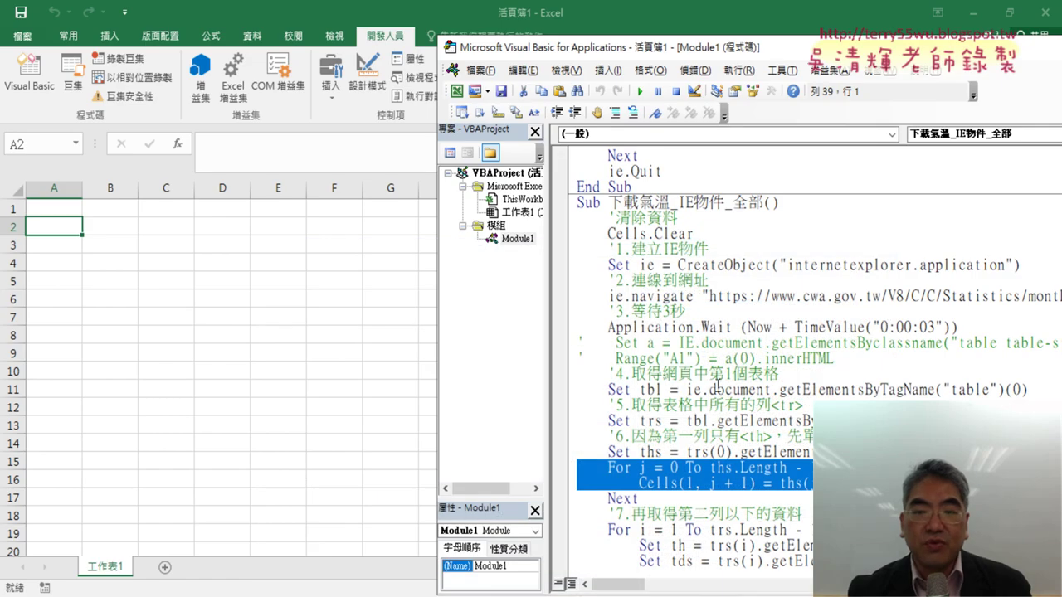
{"action": "scroll", "coordinate": [737, 314], "scroll_direction": "up", "scroll_amount": 6}
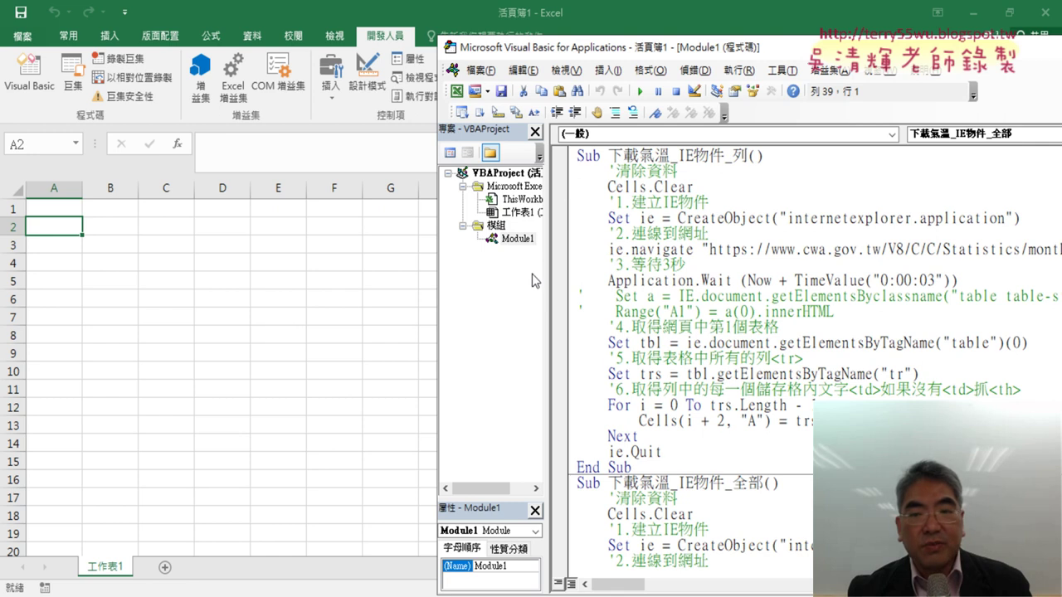
{"action": "right_click", "coordinate": [506, 213]}
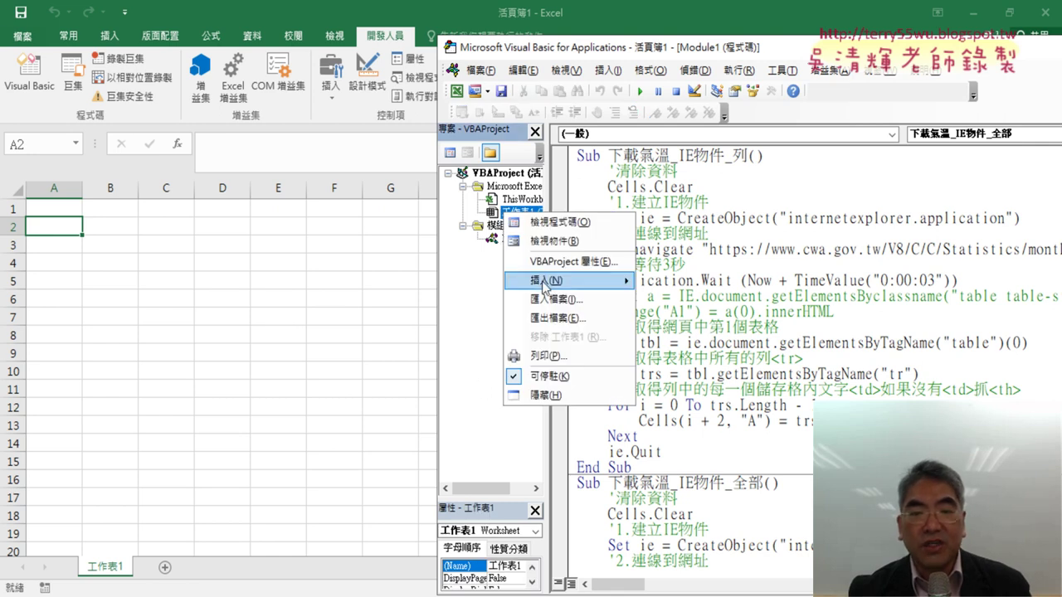
{"action": "mouse_move", "coordinate": [573, 281]}
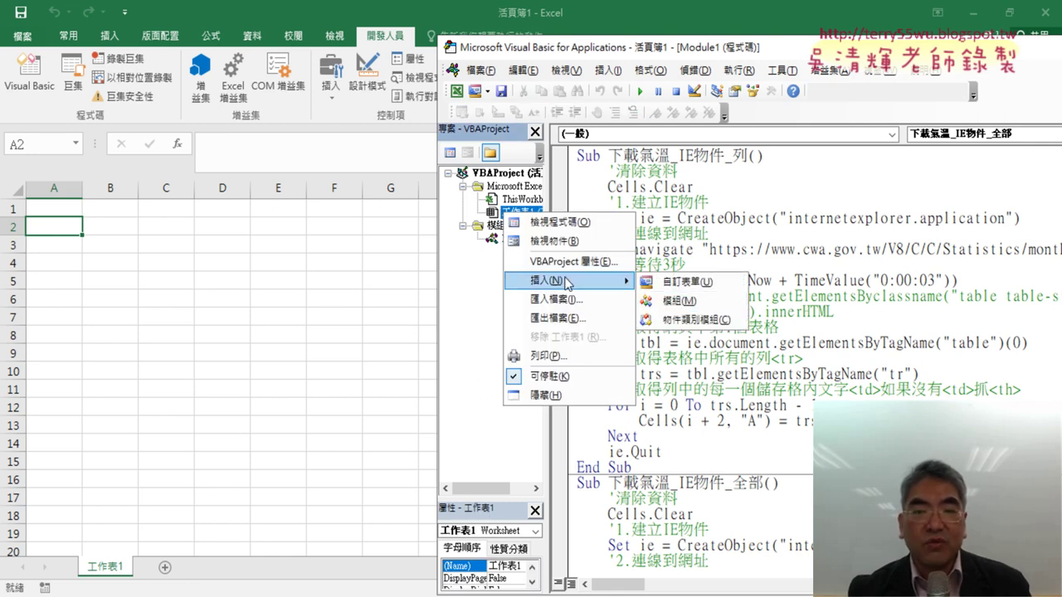
{"action": "left_click", "coordinate": [493, 238]}
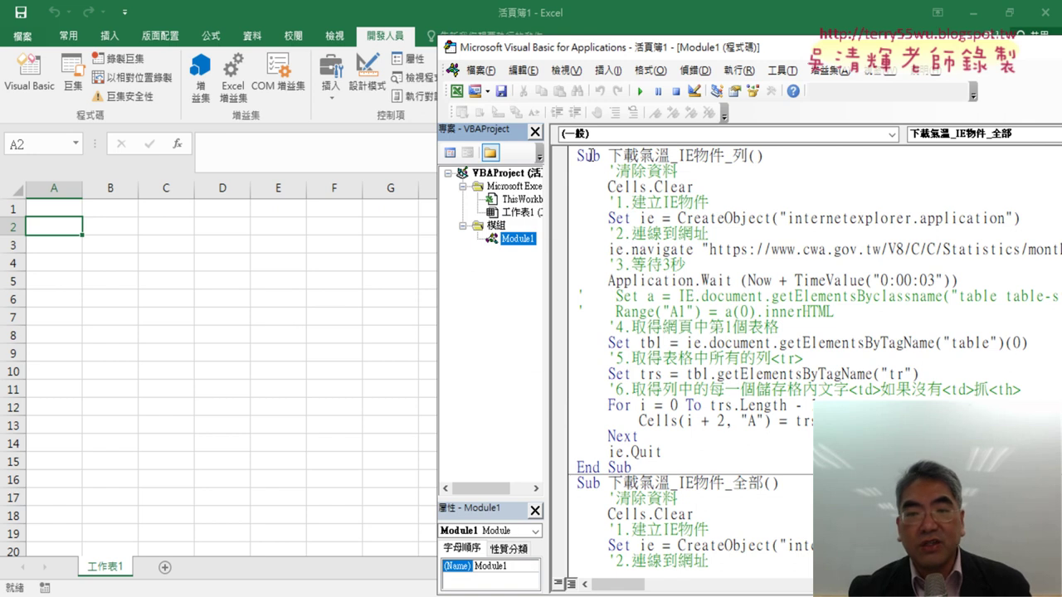
{"action": "key", "text": "F7"}
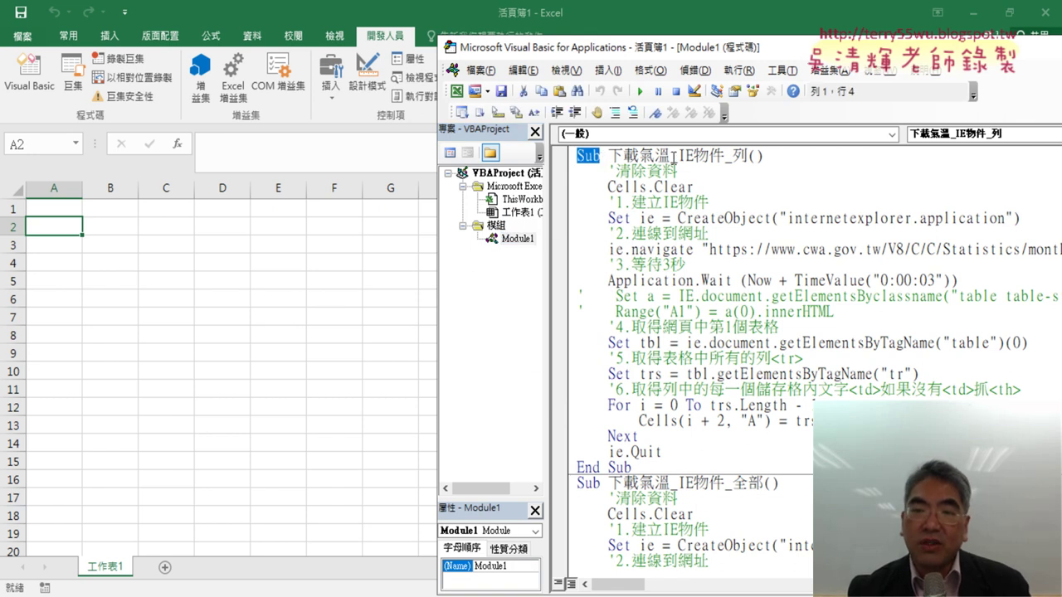
{"action": "left_click_drag", "start_coordinate": [676, 156], "coordinate": [746, 156]}
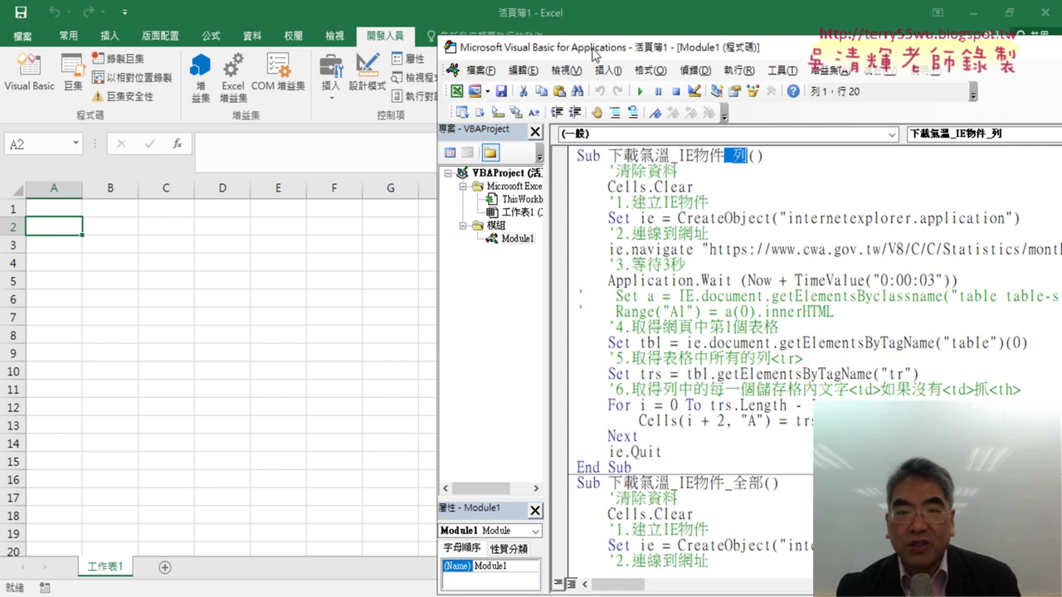
{"action": "left_click_drag", "start_coordinate": [593, 54], "coordinate": [425, 42]}
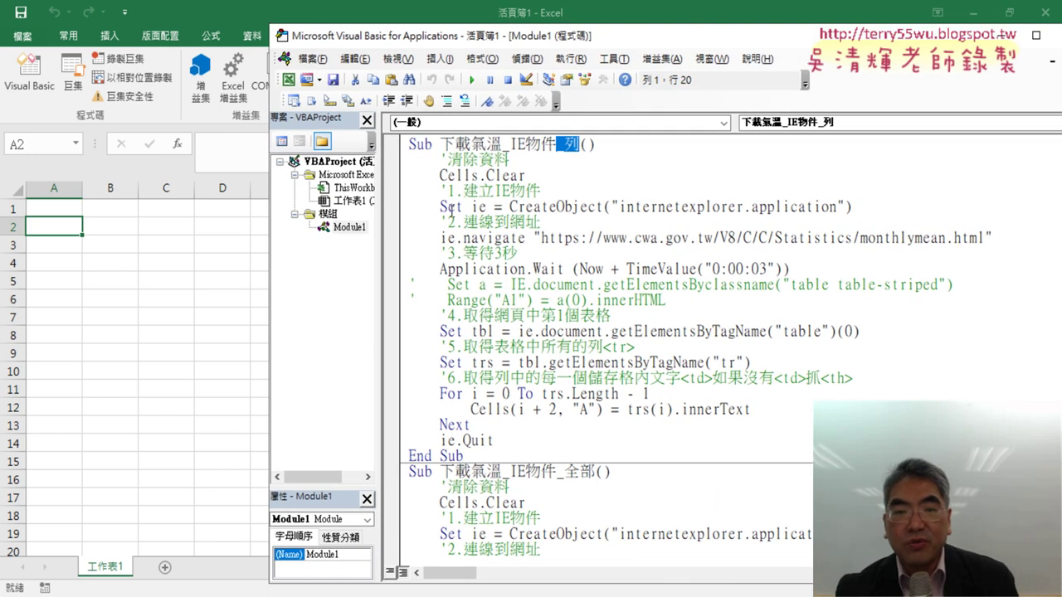
Step: Highlight the code's clear step, ie InternetExplorer.Application object, weather page URL and three-second wait
{"action": "left_click_drag", "start_coordinate": [440, 159], "coordinate": [535, 172]}
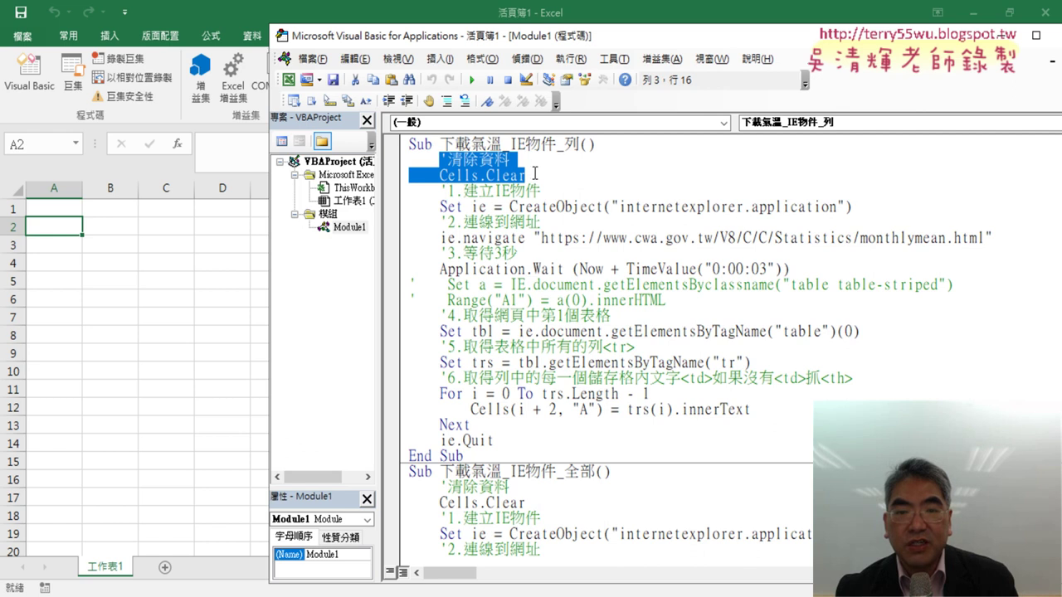
{"action": "double_click", "coordinate": [476, 207]}
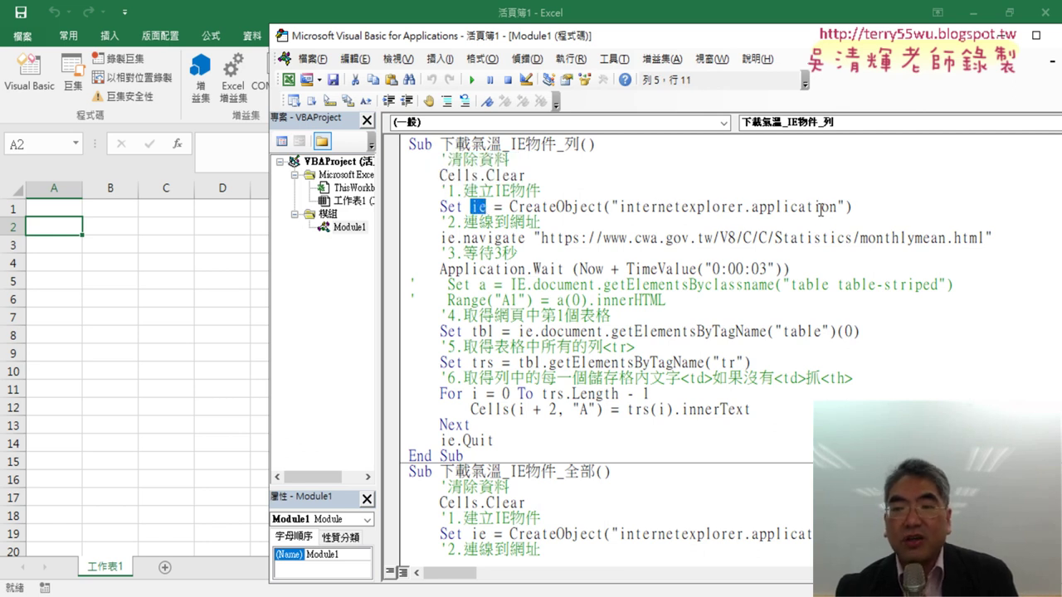
{"action": "left_click_drag", "start_coordinate": [836, 207], "coordinate": [616, 207]}
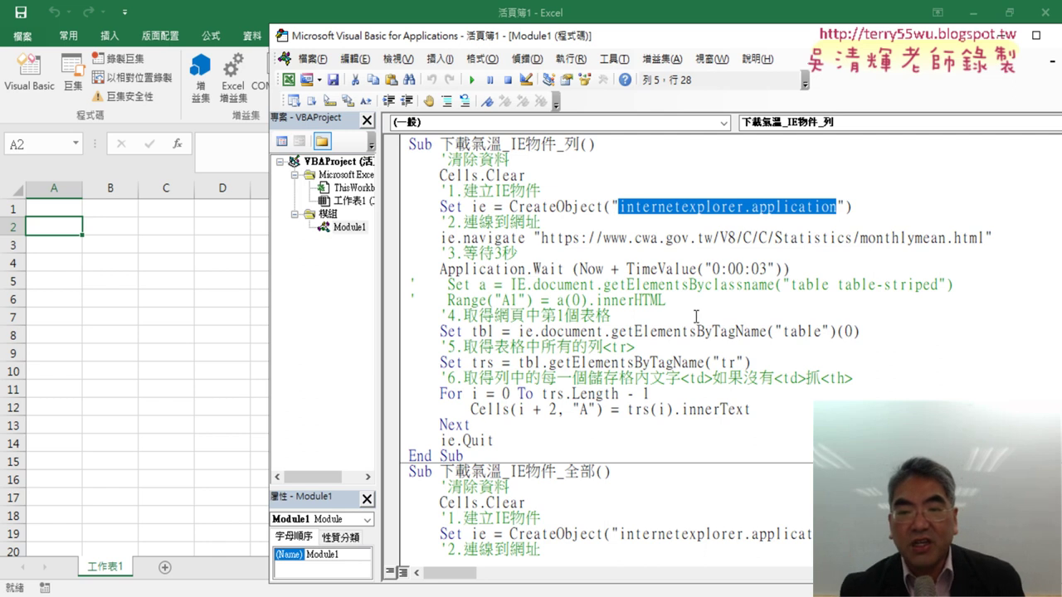
{"action": "left_click_drag", "start_coordinate": [542, 238], "coordinate": [992, 240]}
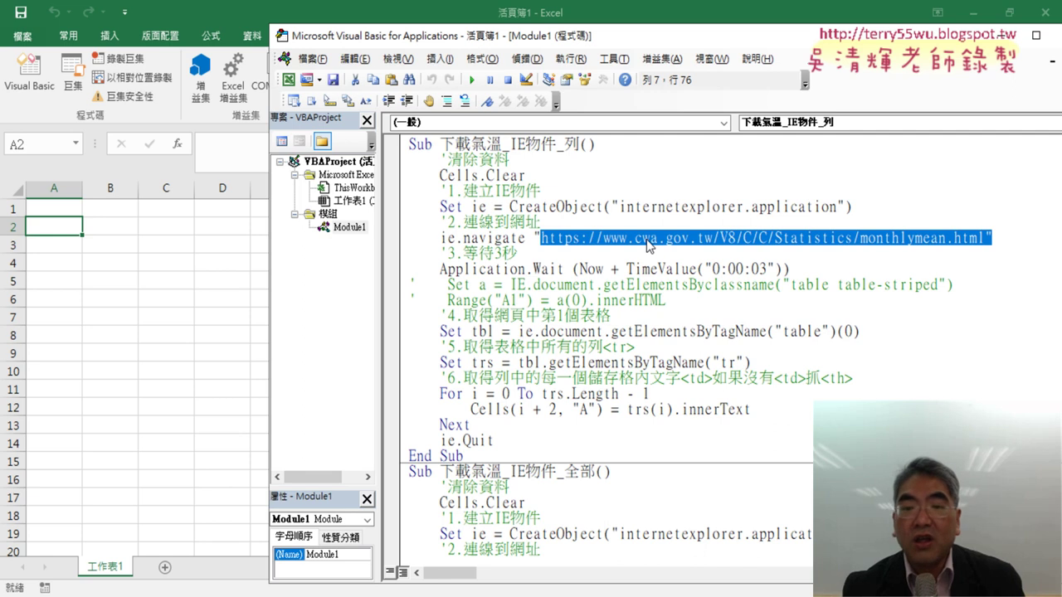
{"action": "left_click_drag", "start_coordinate": [790, 270], "coordinate": [439, 270]}
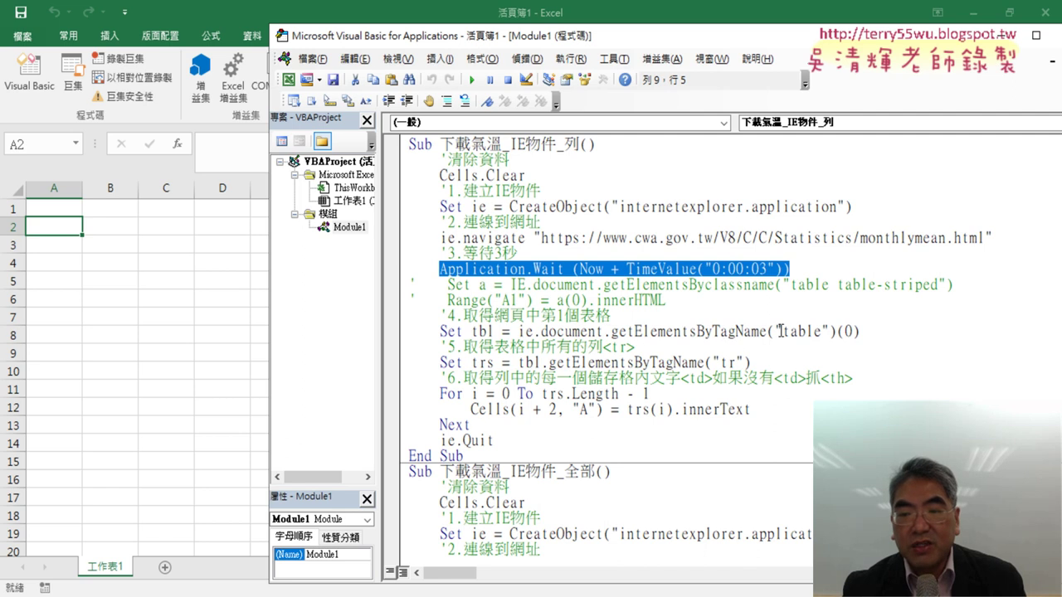
Step: Explain getElementsByTagName("table")(0), the tbl variable and the "tr" row lookup, then return to DevTools
{"action": "left_click_drag", "start_coordinate": [781, 331], "coordinate": [821, 331]}
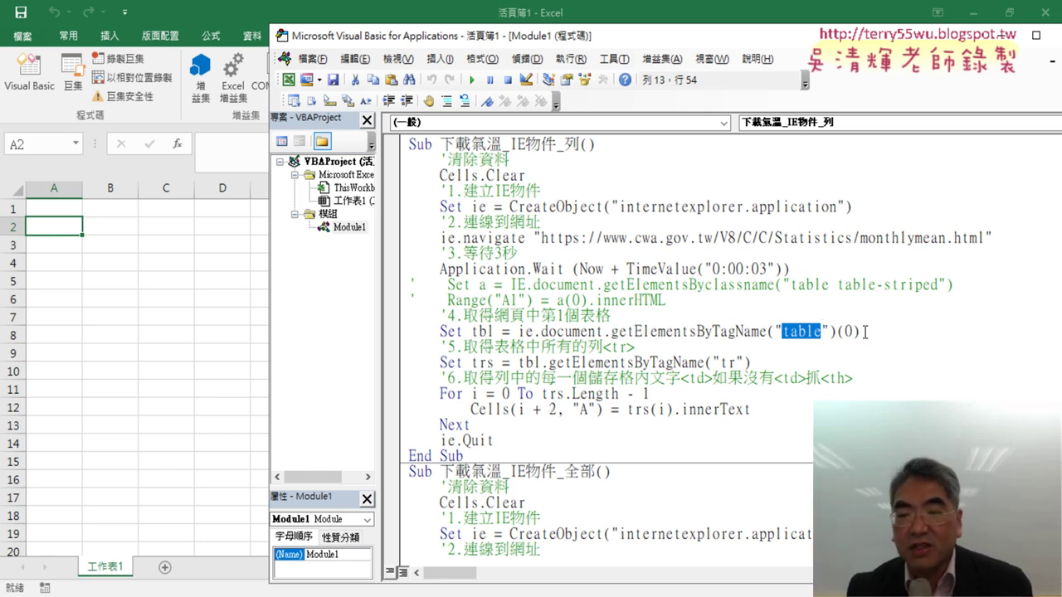
{"action": "left_click_drag", "start_coordinate": [860, 332], "coordinate": [836, 331]}
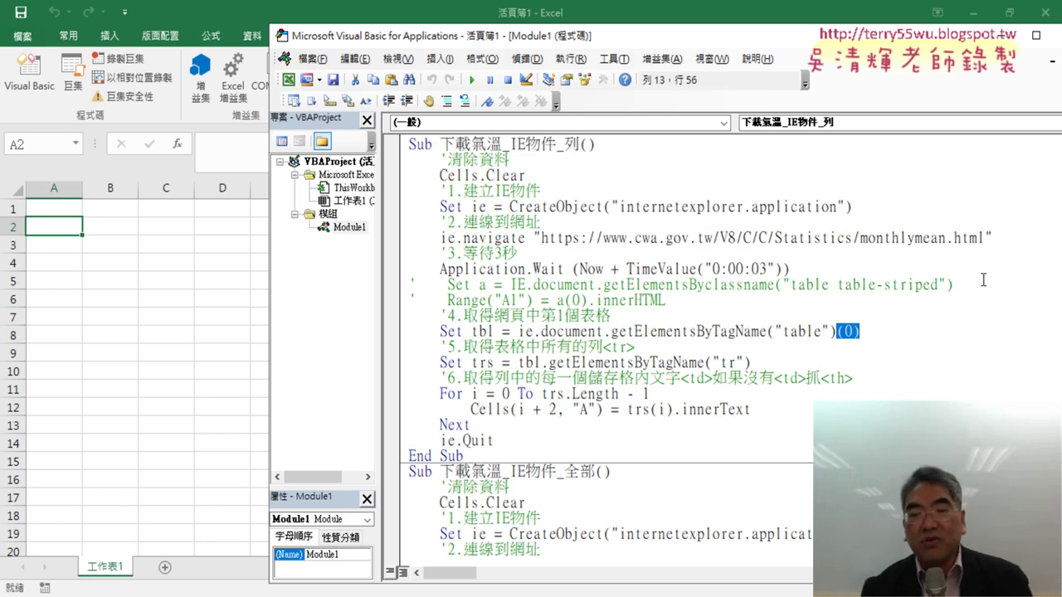
{"action": "left_click", "coordinate": [695, 331]}
{"action": "left_click_drag", "start_coordinate": [695, 331], "coordinate": [688, 331]}
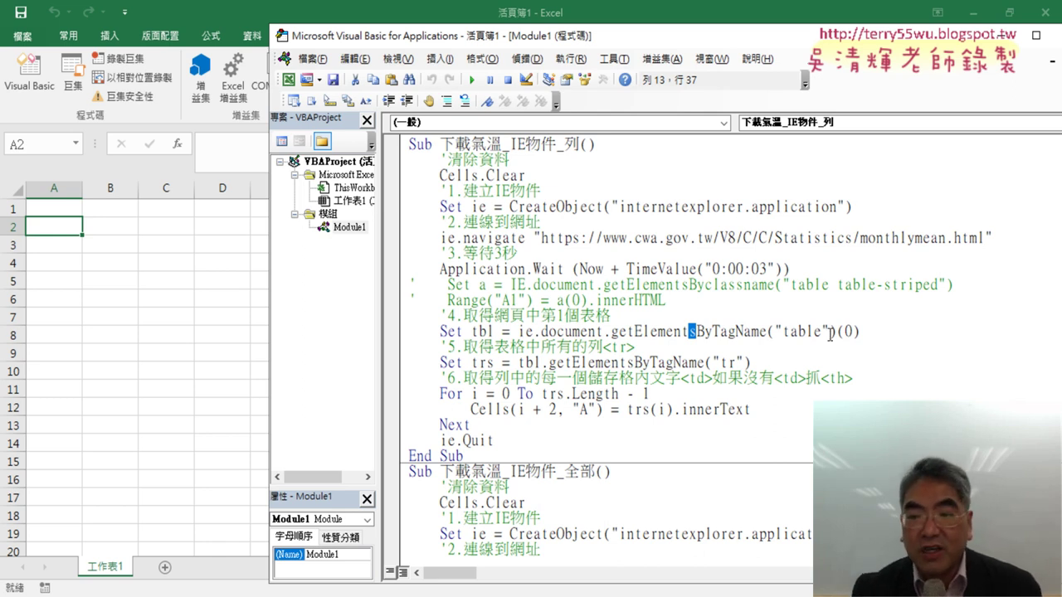
{"action": "left_click_drag", "start_coordinate": [837, 332], "coordinate": [861, 333]}
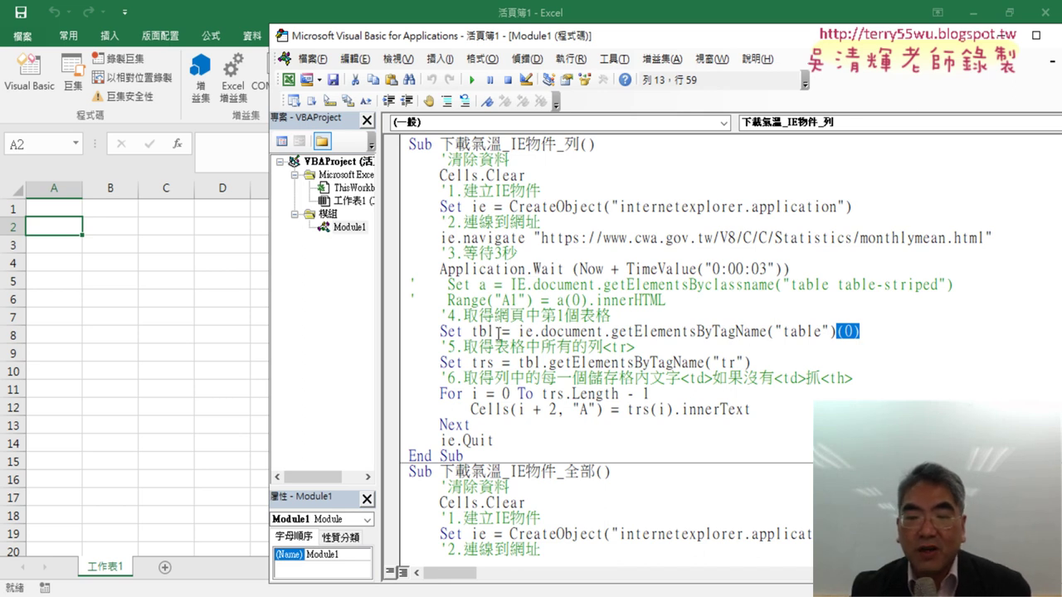
{"action": "left_click_drag", "start_coordinate": [494, 331], "coordinate": [471, 332]}
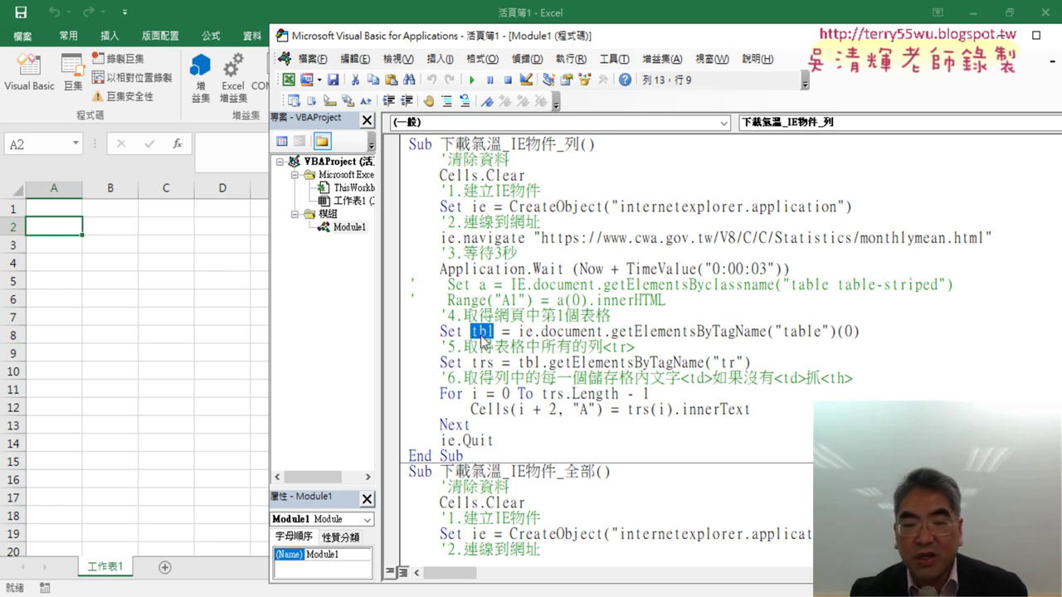
{"action": "left_click_drag", "start_coordinate": [518, 363], "coordinate": [540, 363]}
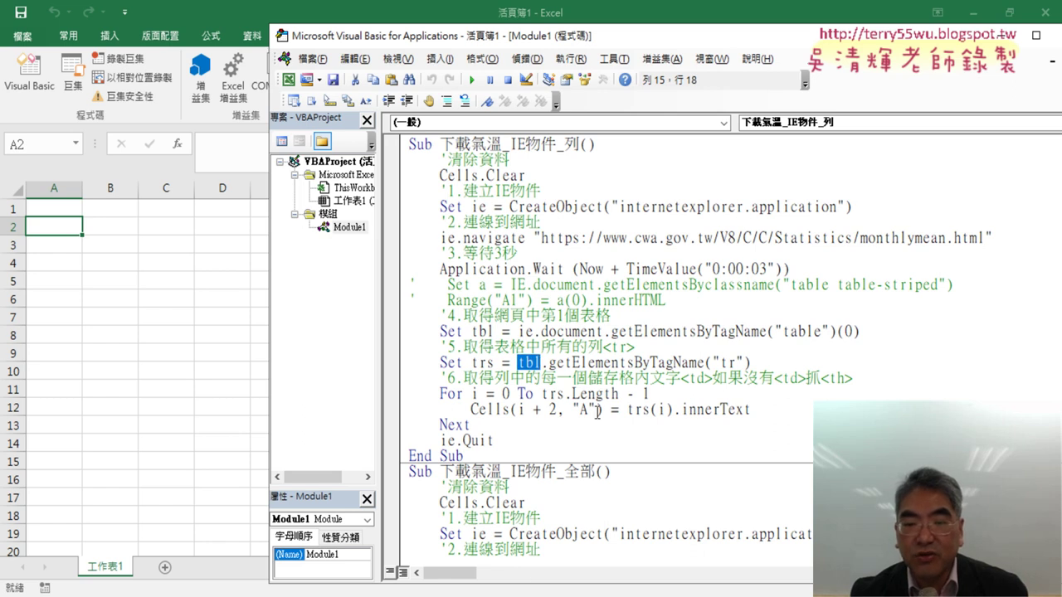
{"action": "left_click_drag", "start_coordinate": [720, 362], "coordinate": [738, 362]}
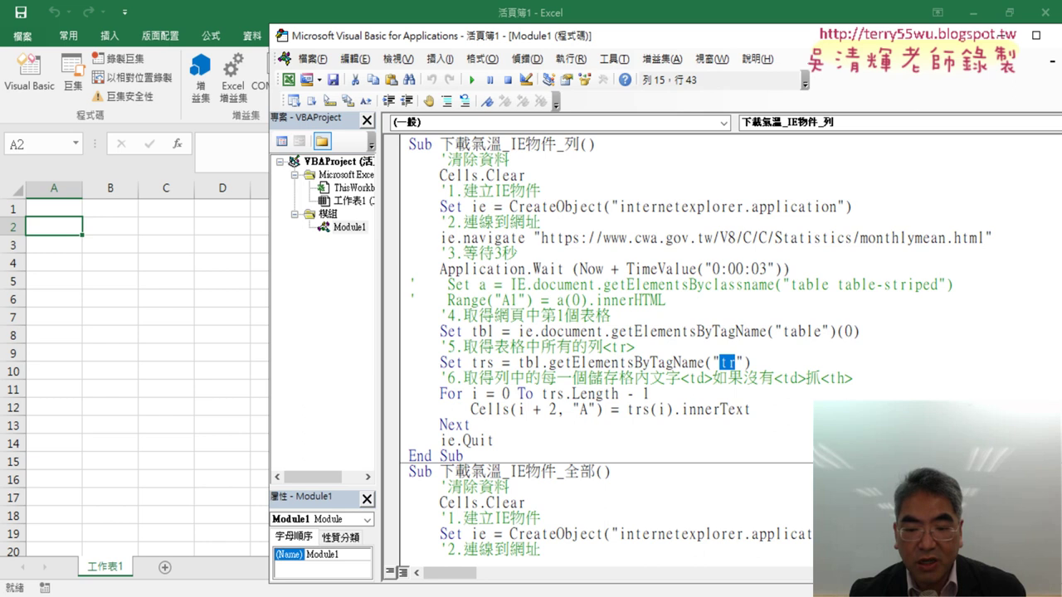
{"action": "key", "text": "alt+Tab"}
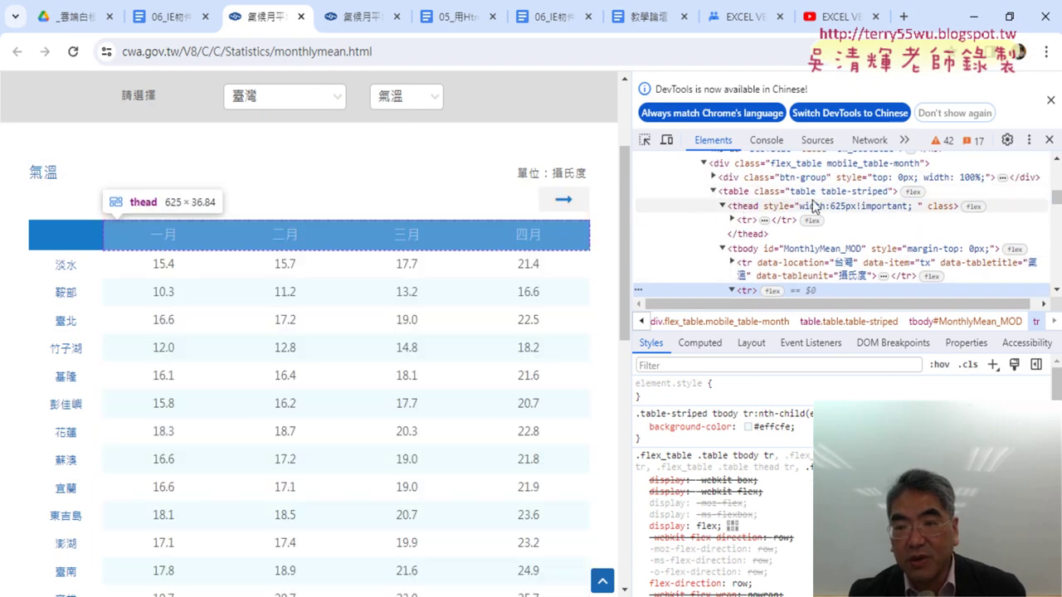
Step: Go over the trs lookup and the loop from 0 to trs.Length - 1 writing trs(i).innerText
{"action": "left_click", "coordinate": [743, 195]}
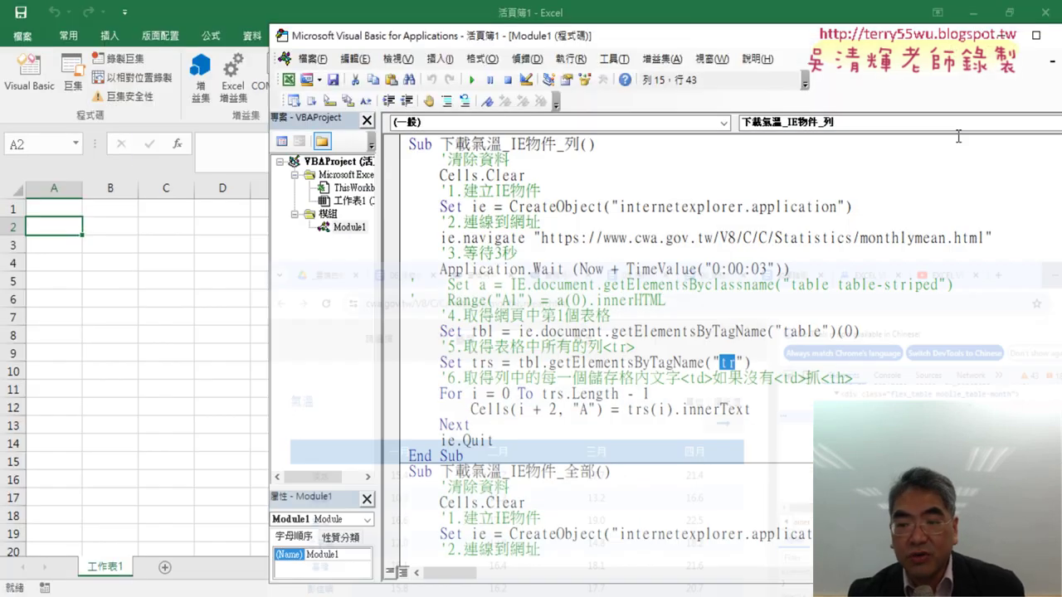
{"action": "key", "text": "alt+Tab"}
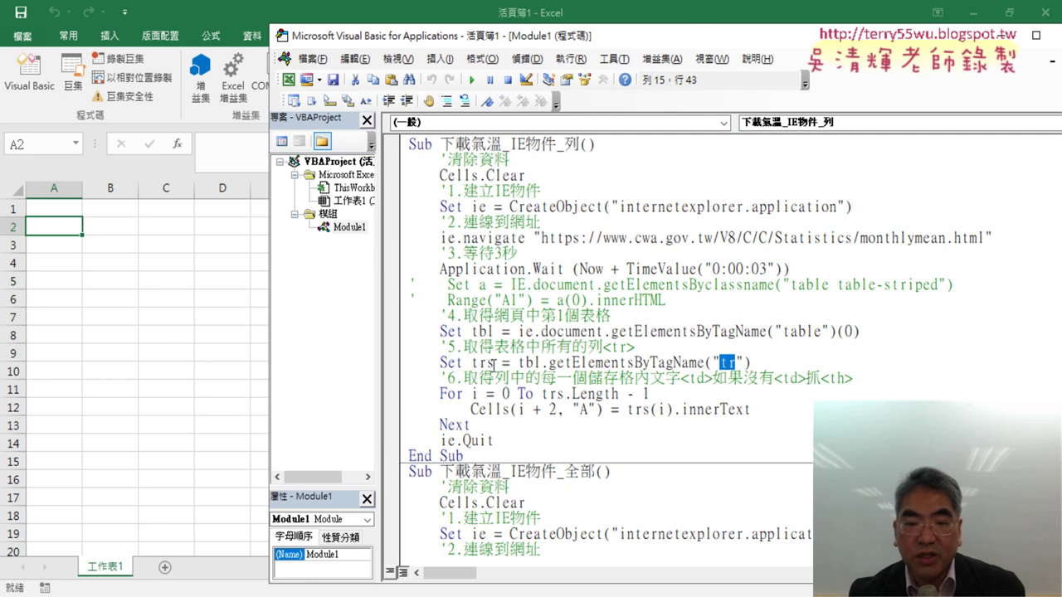
{"action": "left_click_drag", "start_coordinate": [518, 363], "coordinate": [704, 363]}
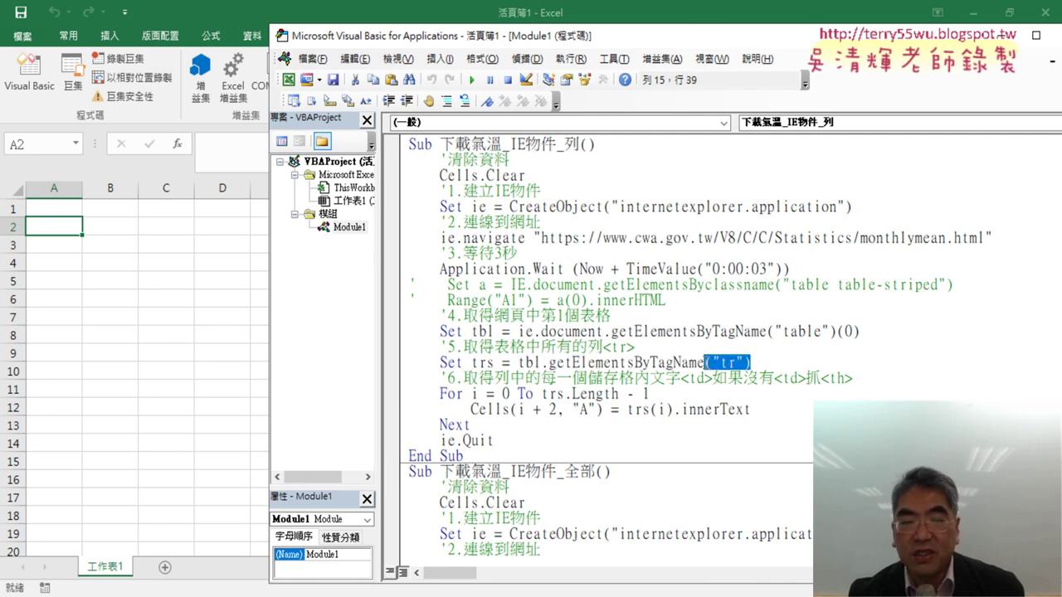
{"action": "left_click_drag", "start_coordinate": [495, 363], "coordinate": [471, 362]}
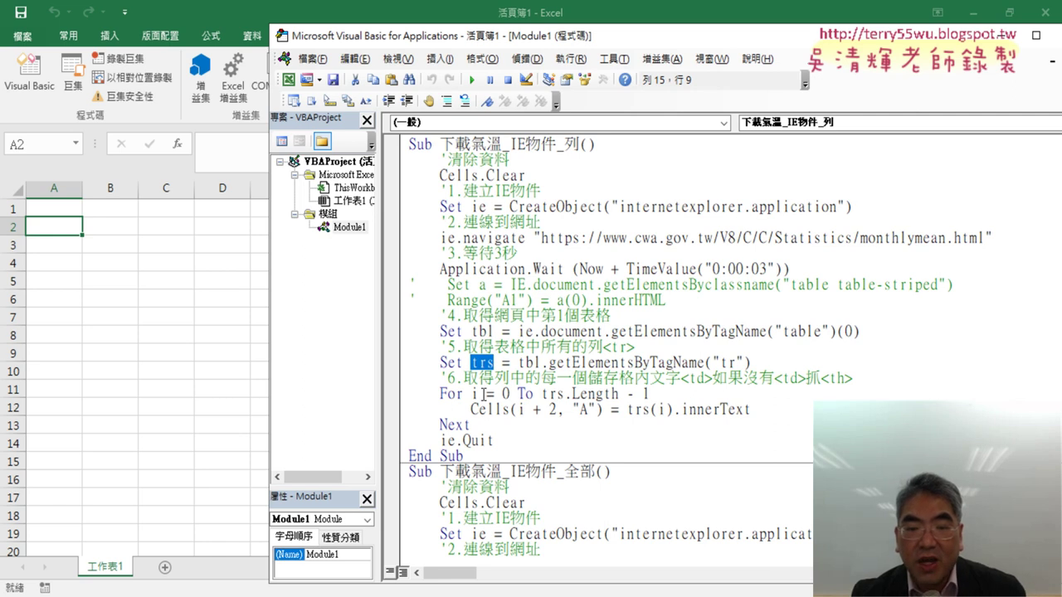
{"action": "double_click", "coordinate": [504, 394]}
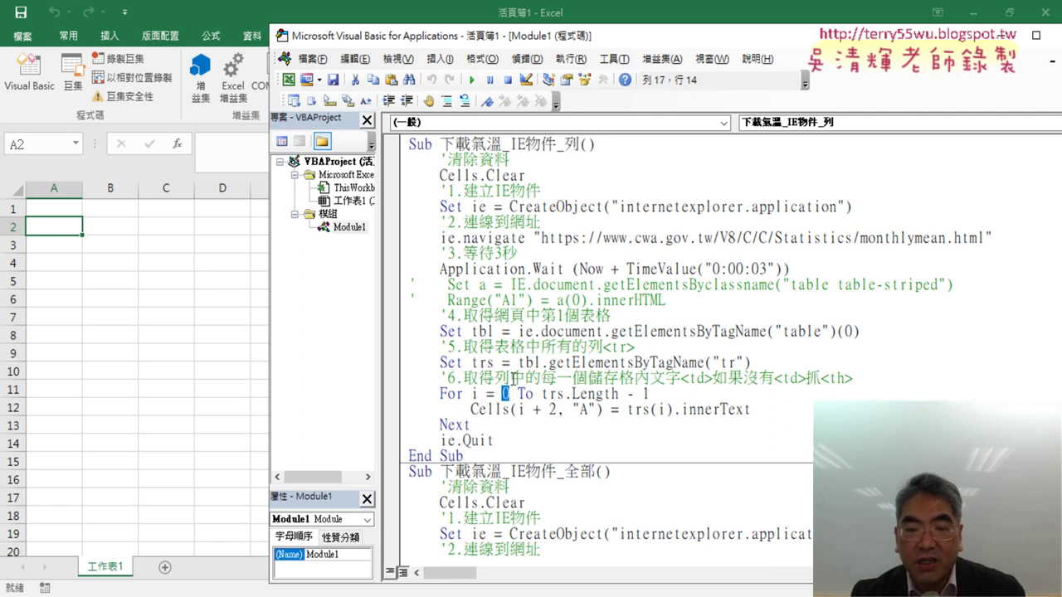
{"action": "left_click_drag", "start_coordinate": [471, 363], "coordinate": [496, 365]}
{"action": "left_click_drag", "start_coordinate": [543, 395], "coordinate": [658, 398]}
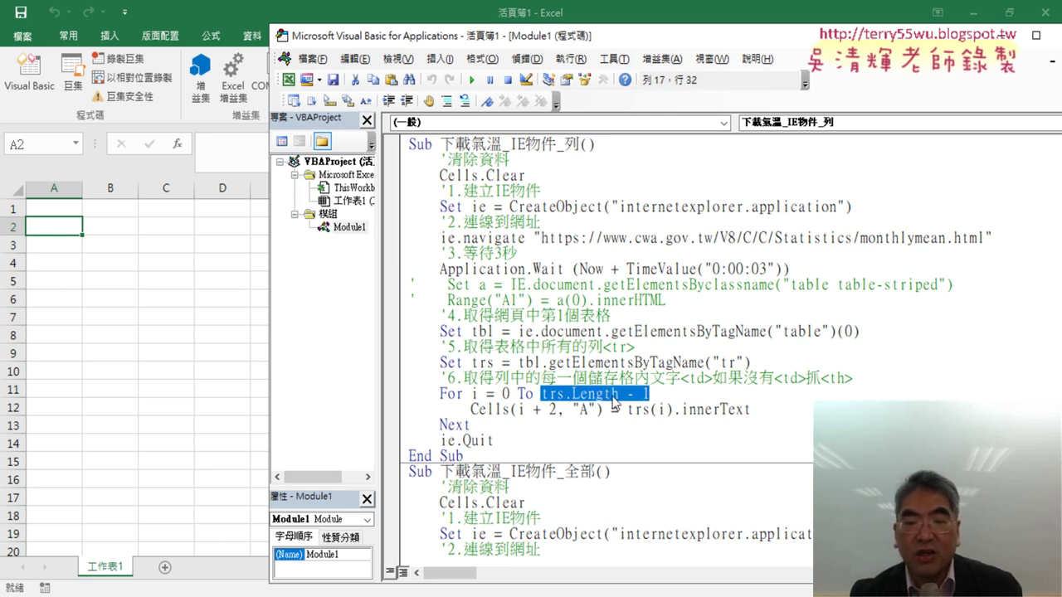
{"action": "left_click_drag", "start_coordinate": [750, 410], "coordinate": [628, 413]}
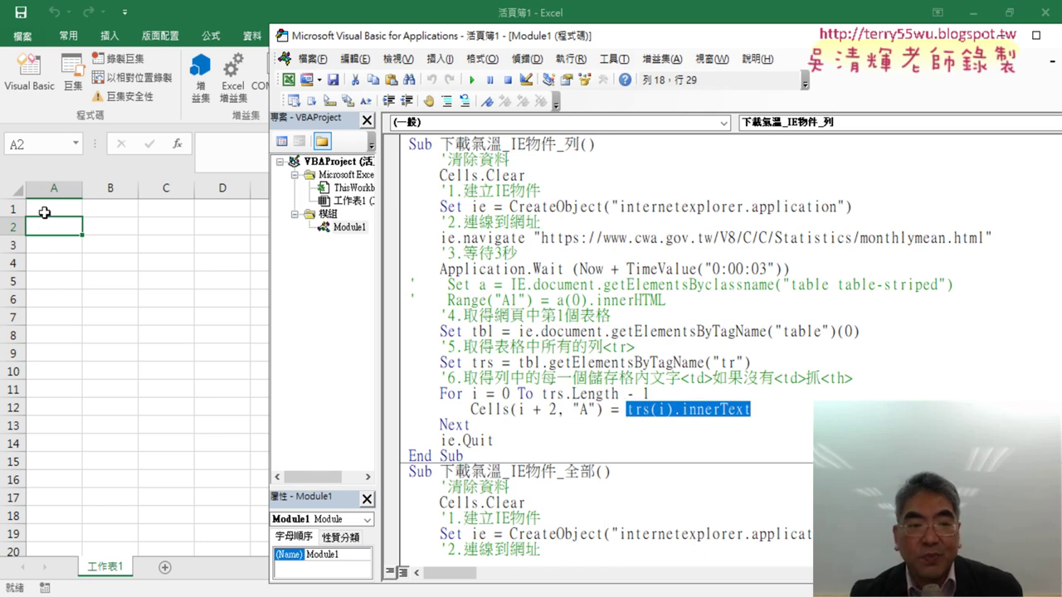
Step: Set a breakpoint on the Set trs line and run the macro until it pauses there
{"action": "left_click", "coordinate": [618, 408]}
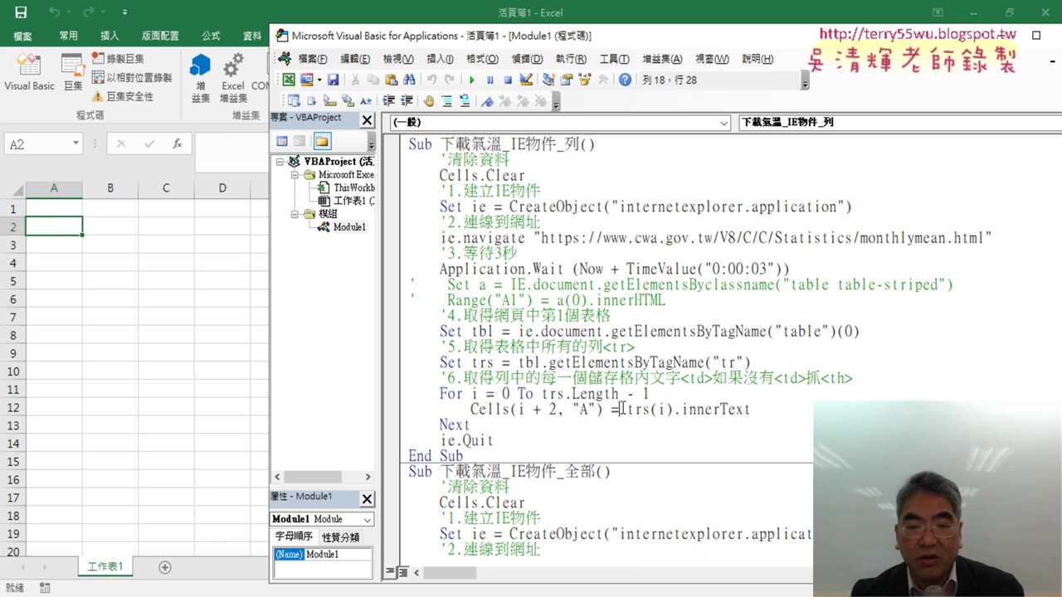
{"action": "left_click", "coordinate": [389, 362]}
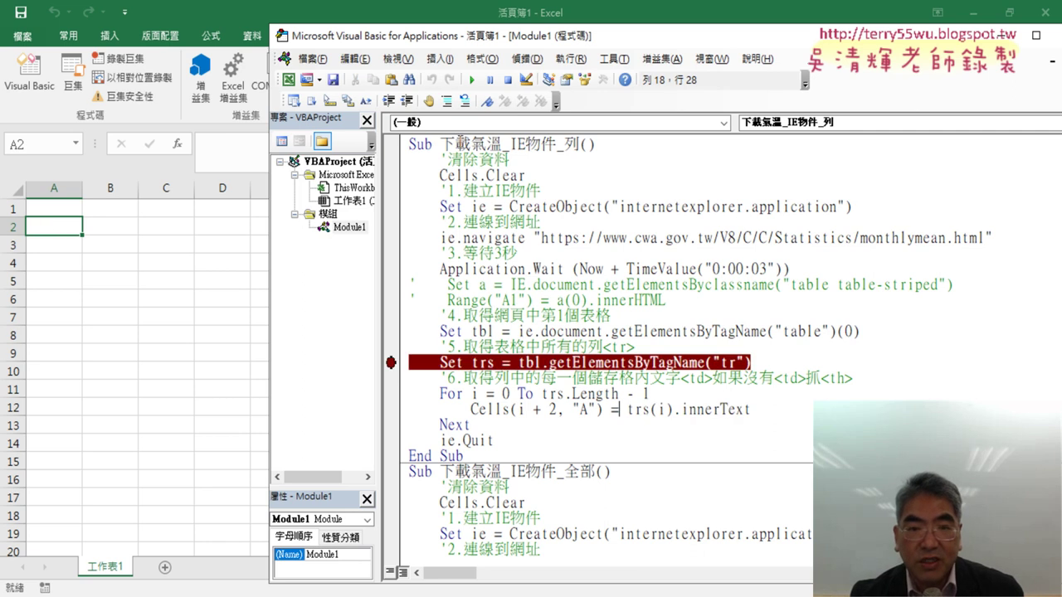
{"action": "key", "text": "F5"}
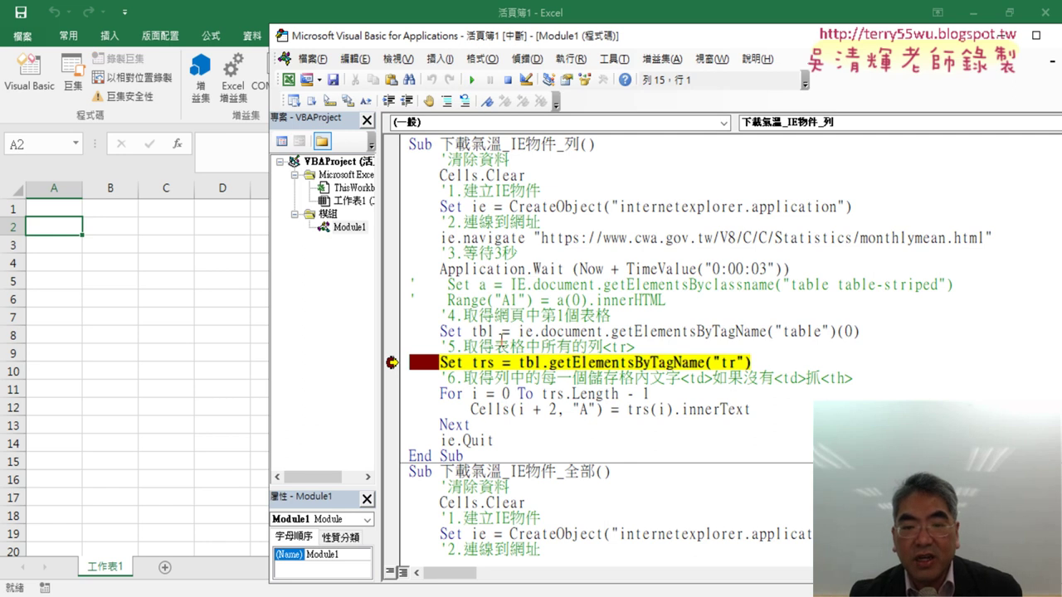
{"action": "mouse_move", "coordinate": [482, 332]}
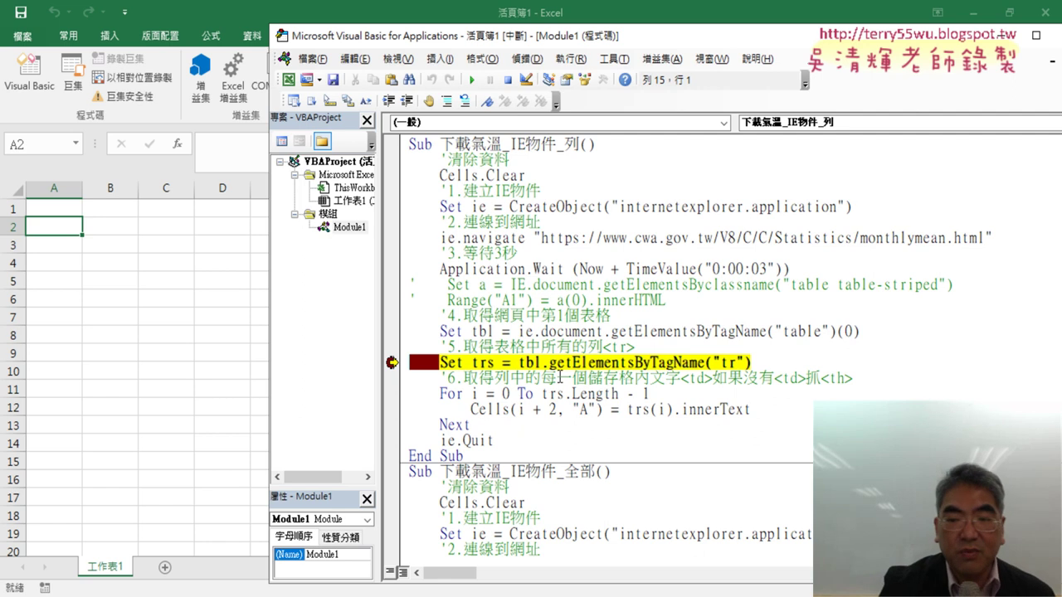
Step: Step the macro forward twice to the Cells(i + 2, "A") line and mark trs.Length
{"action": "key", "text": "F8"}
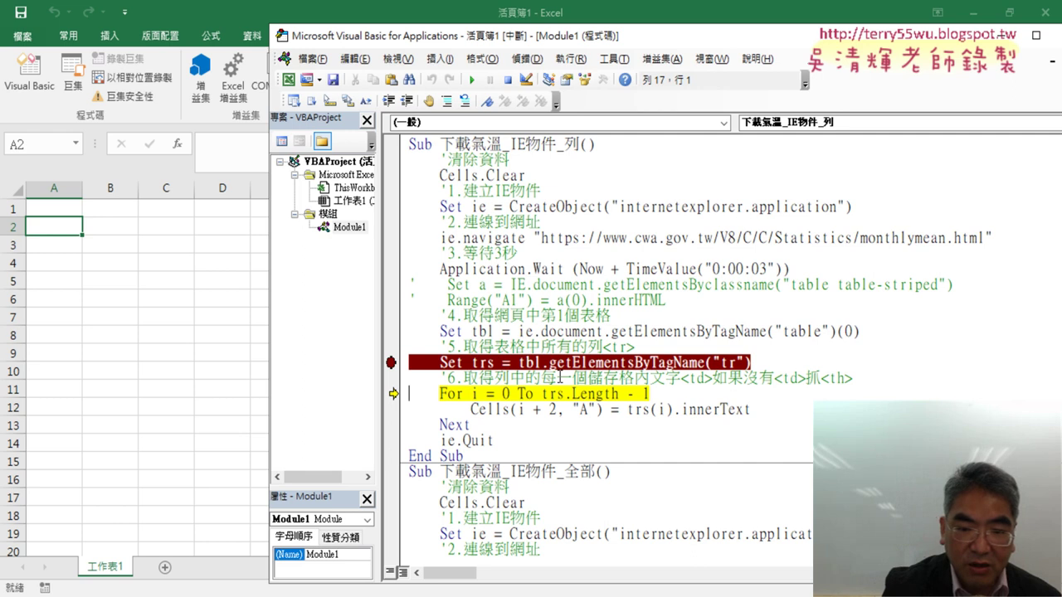
{"action": "key", "text": "F8"}
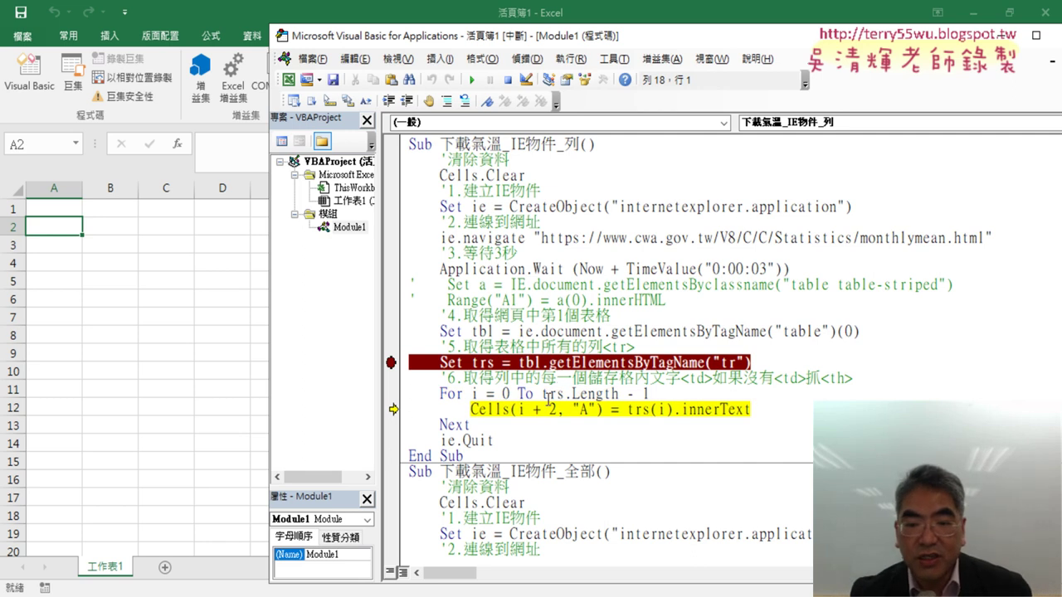
{"action": "left_click_drag", "start_coordinate": [541, 394], "coordinate": [618, 395]}
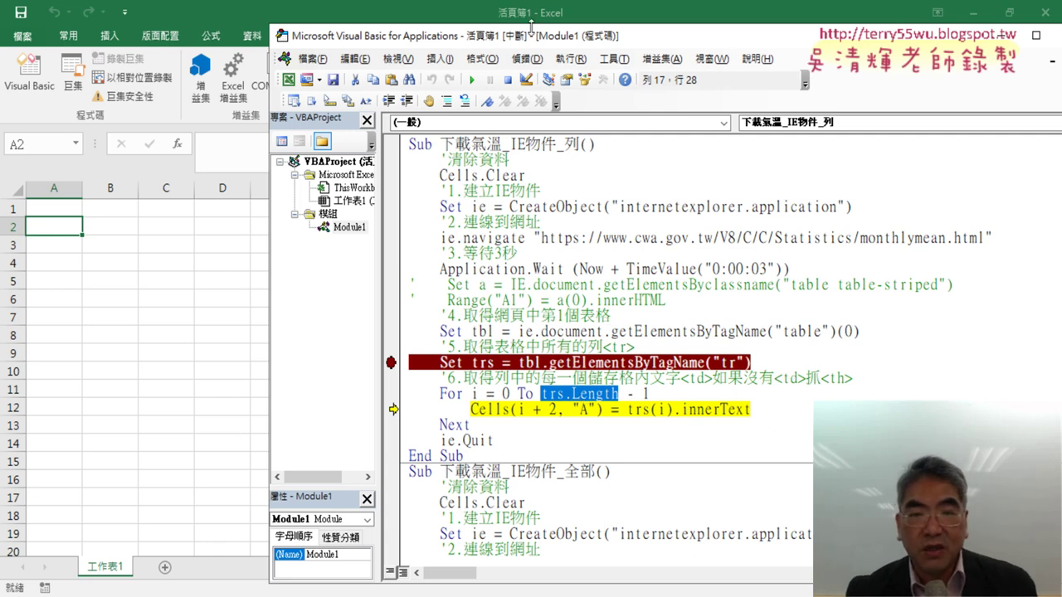
{"action": "left_click_drag", "start_coordinate": [531, 28], "coordinate": [517, 20]}
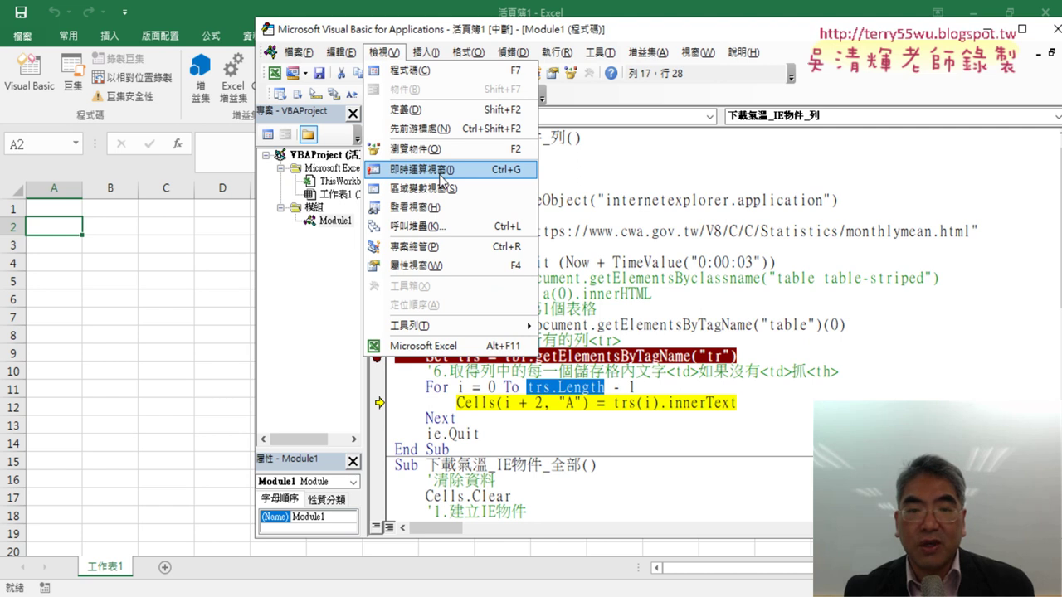
Step: Open the Immediate window and copy trs.Length from the loop line
{"action": "left_click", "coordinate": [441, 171]}
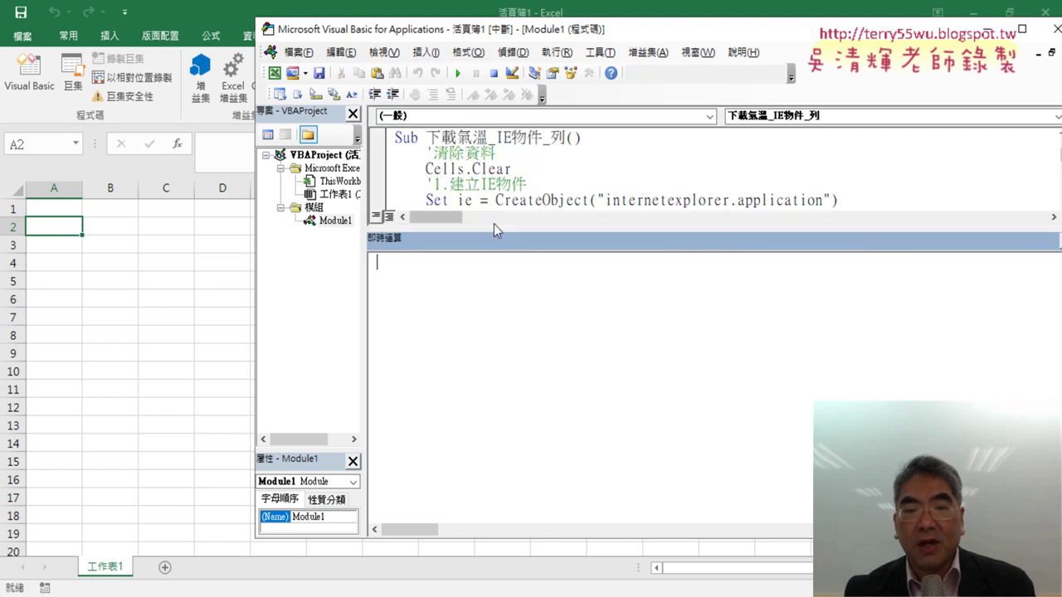
{"action": "left_click_drag", "start_coordinate": [496, 232], "coordinate": [492, 448]}
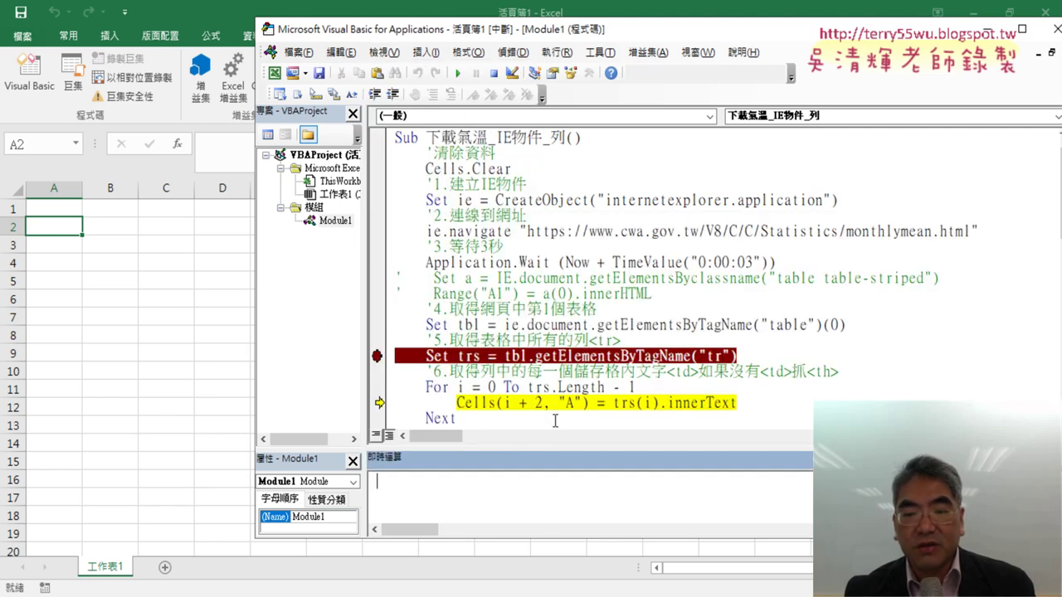
{"action": "left_click_drag", "start_coordinate": [528, 388], "coordinate": [604, 388]}
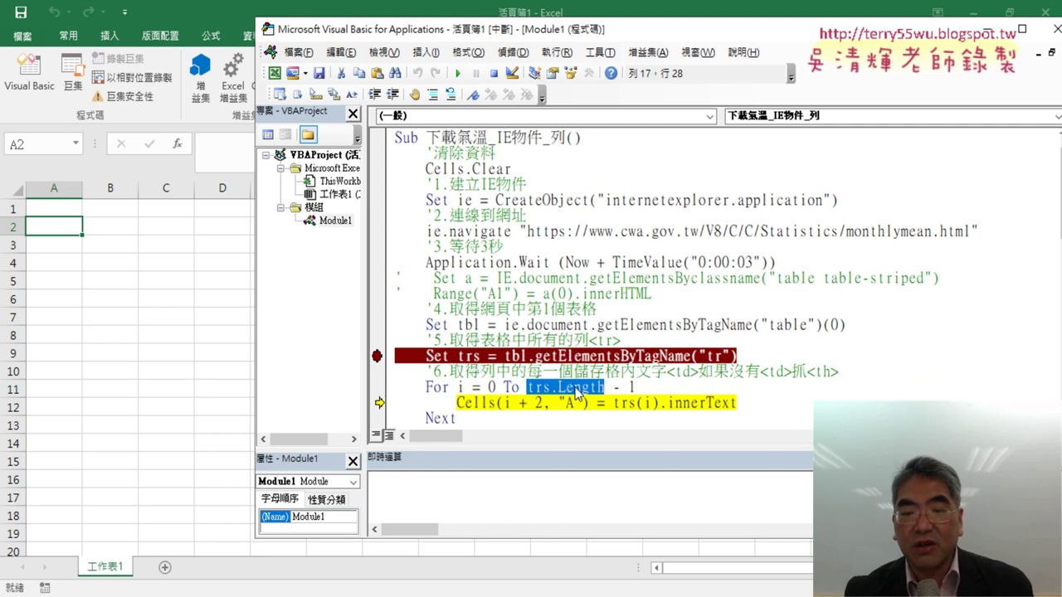
{"action": "right_click", "coordinate": [576, 389]}
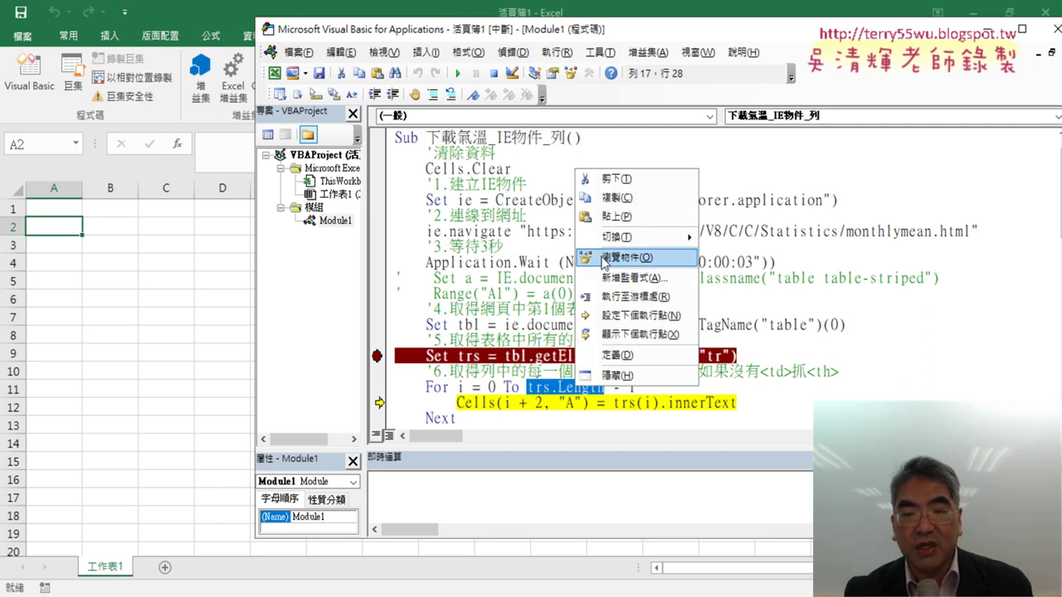
{"action": "left_click", "coordinate": [618, 200]}
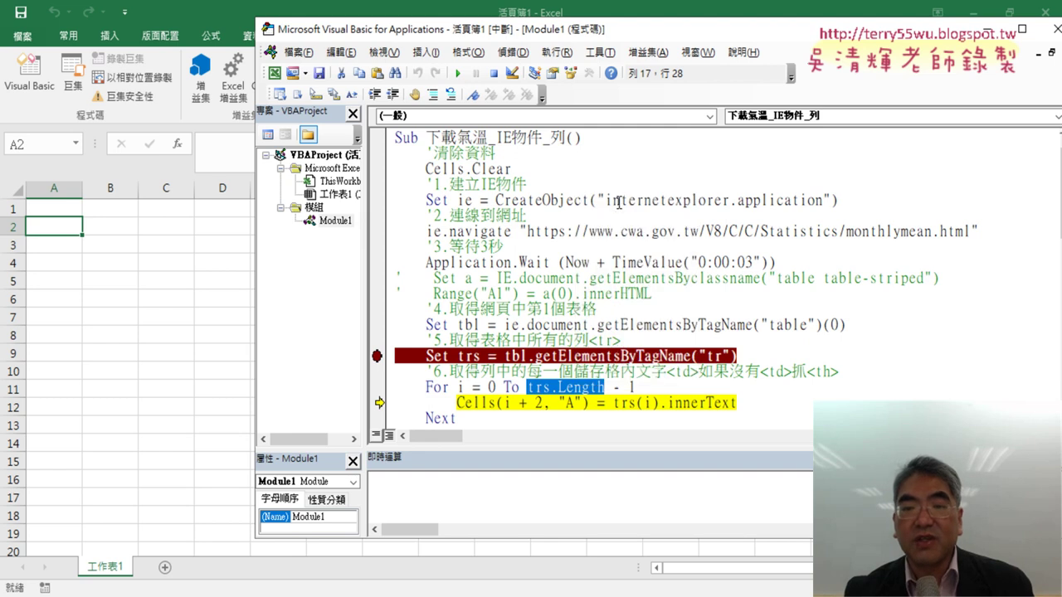
Step: Evaluate ? trs.Length in the Immediate window and select the returned row count, 26
{"action": "left_click", "coordinate": [418, 490]}
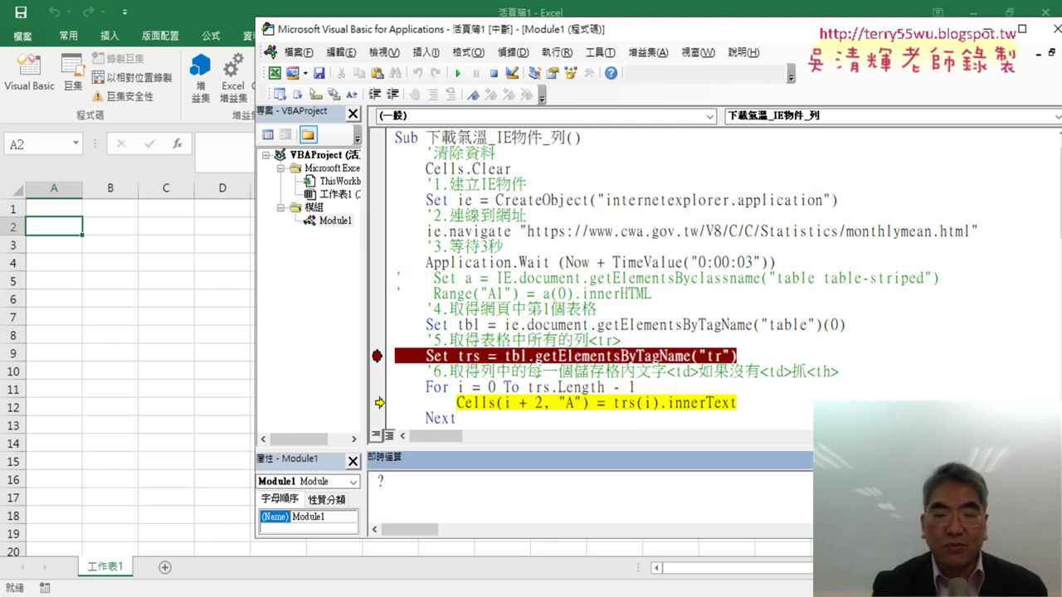
{"action": "type", "text": "?"}
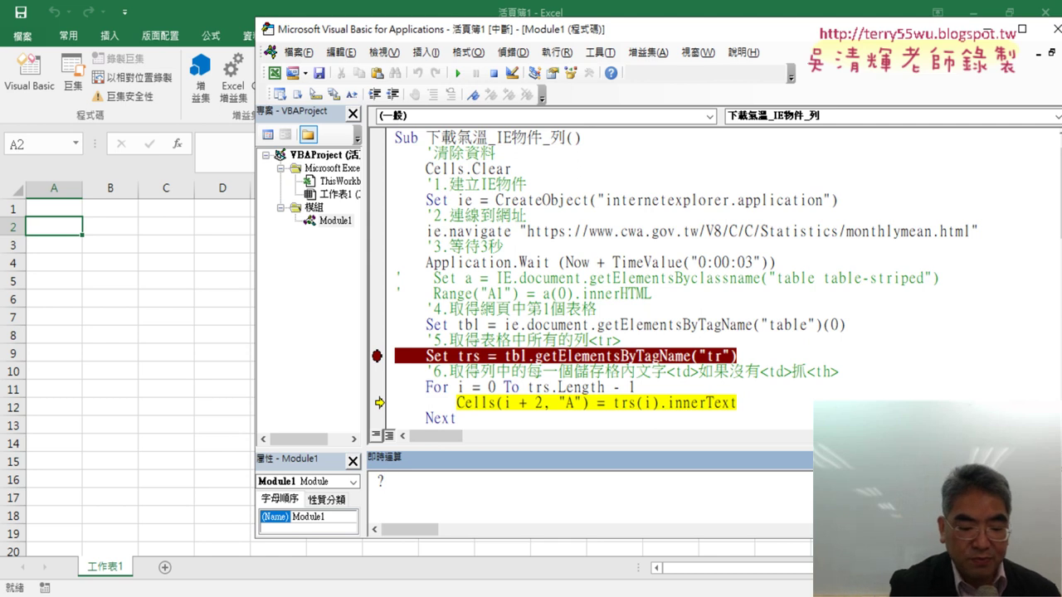
{"action": "type", "text": " trs.Length"}
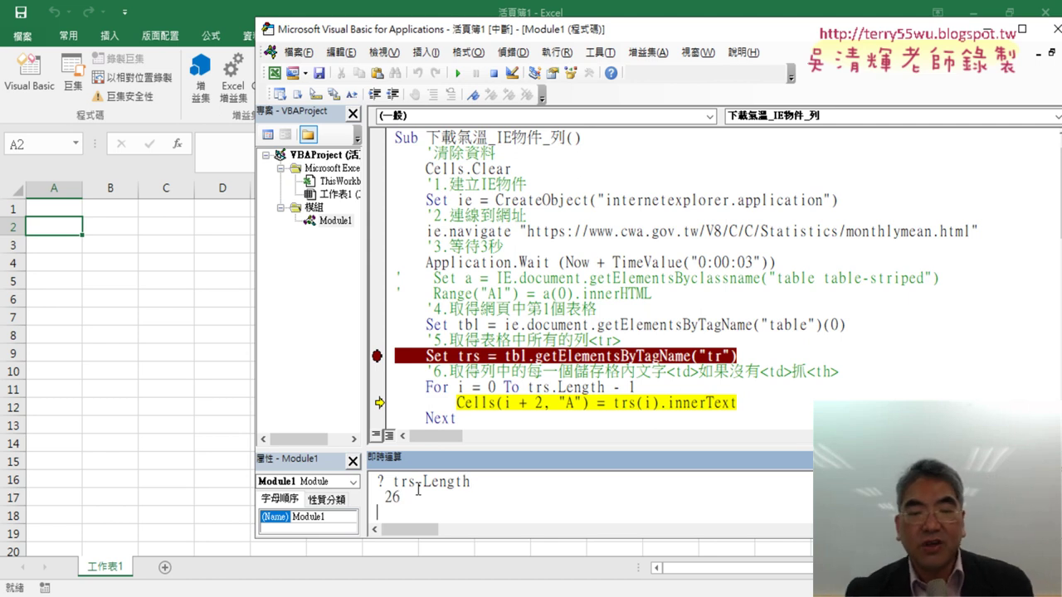
{"action": "left_click_drag", "start_coordinate": [401, 496], "coordinate": [365, 504]}
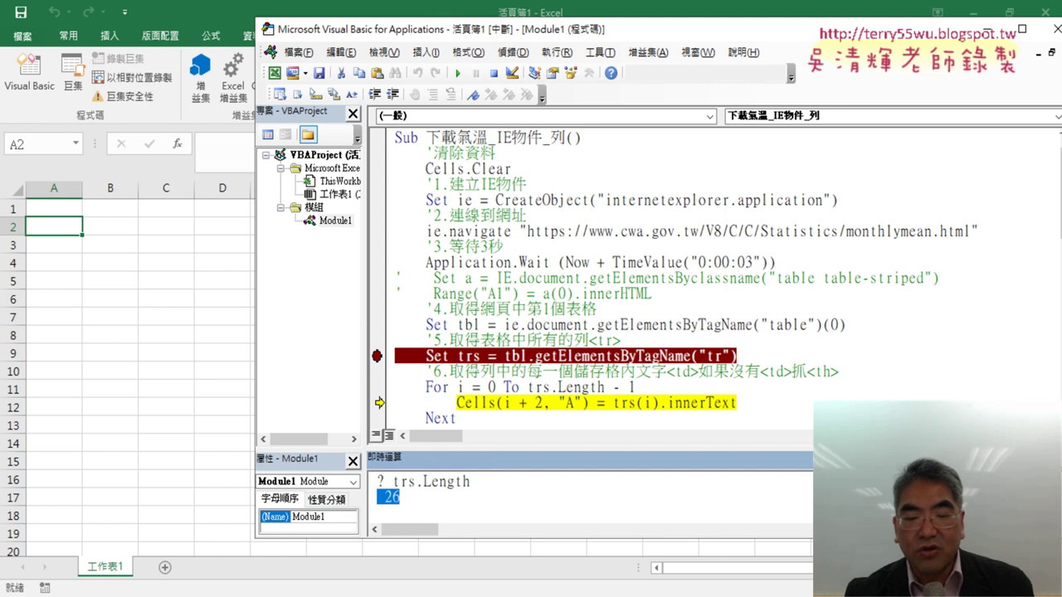
{"action": "key", "text": "alt+Tab"}
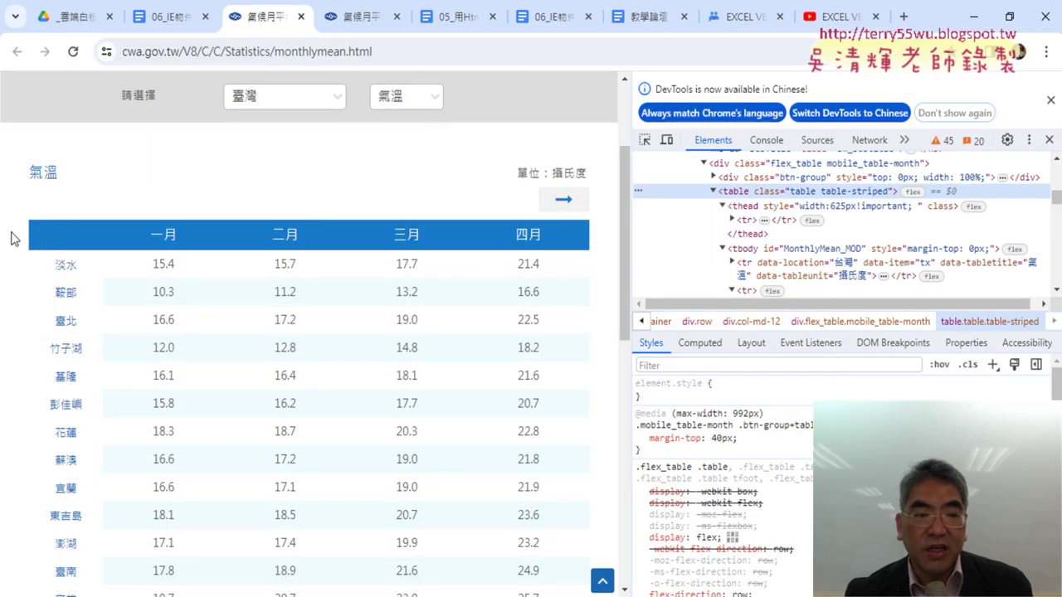
Step: Check the station rows 淡水 and 鞍部 down to the table's last rows, then minimize Chrome
{"action": "left_click_drag", "start_coordinate": [45, 263], "coordinate": [107, 276]}
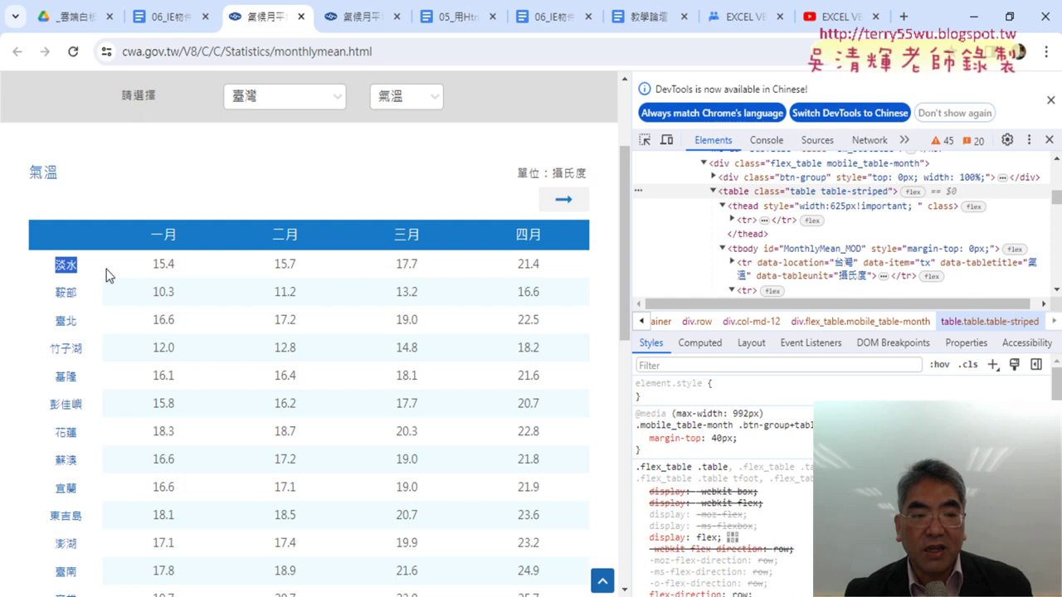
{"action": "double_click", "coordinate": [47, 295]}
{"action": "scroll", "coordinate": [113, 308], "scroll_direction": "down", "scroll_amount": 2}
{"action": "scroll", "coordinate": [114, 308], "scroll_direction": "down", "scroll_amount": 4}
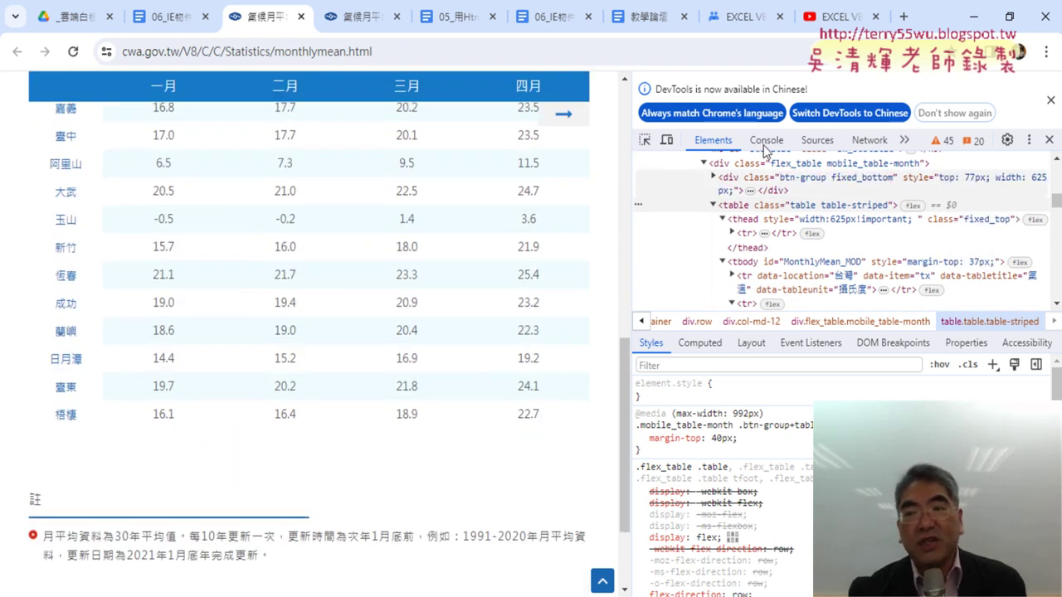
{"action": "left_click", "coordinate": [974, 15]}
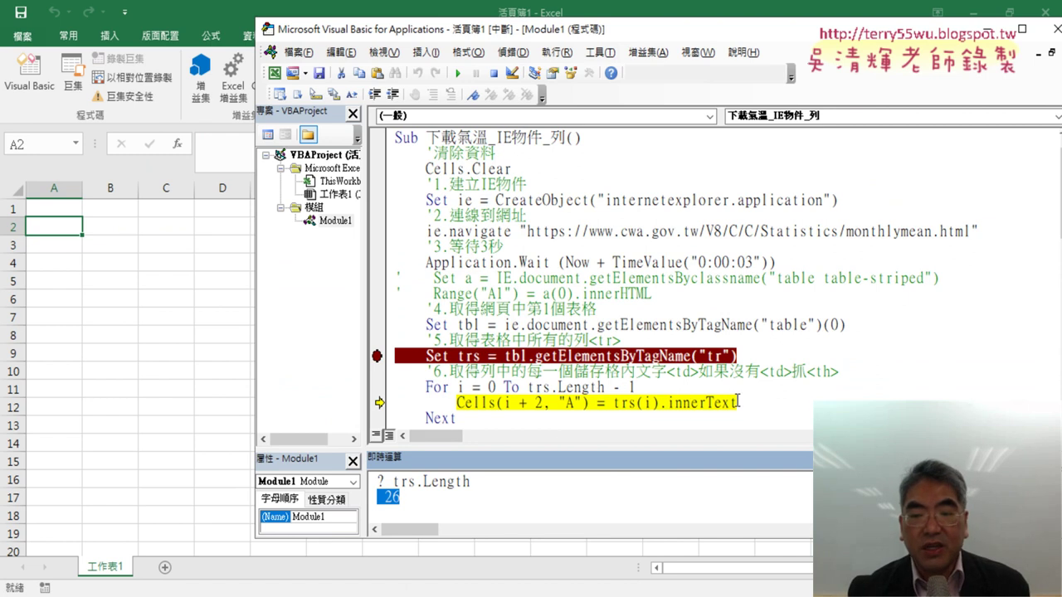
Step: Resume the paused macro with Continue so it finishes writing every row into column A
{"action": "left_click_drag", "start_coordinate": [738, 402], "coordinate": [667, 403]}
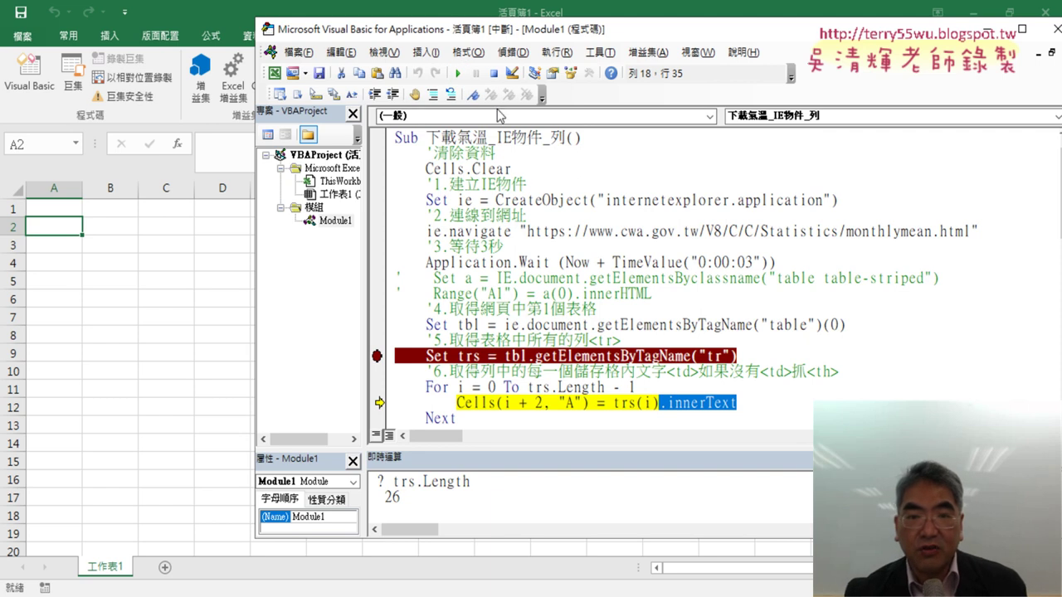
{"action": "left_click", "coordinate": [457, 73]}
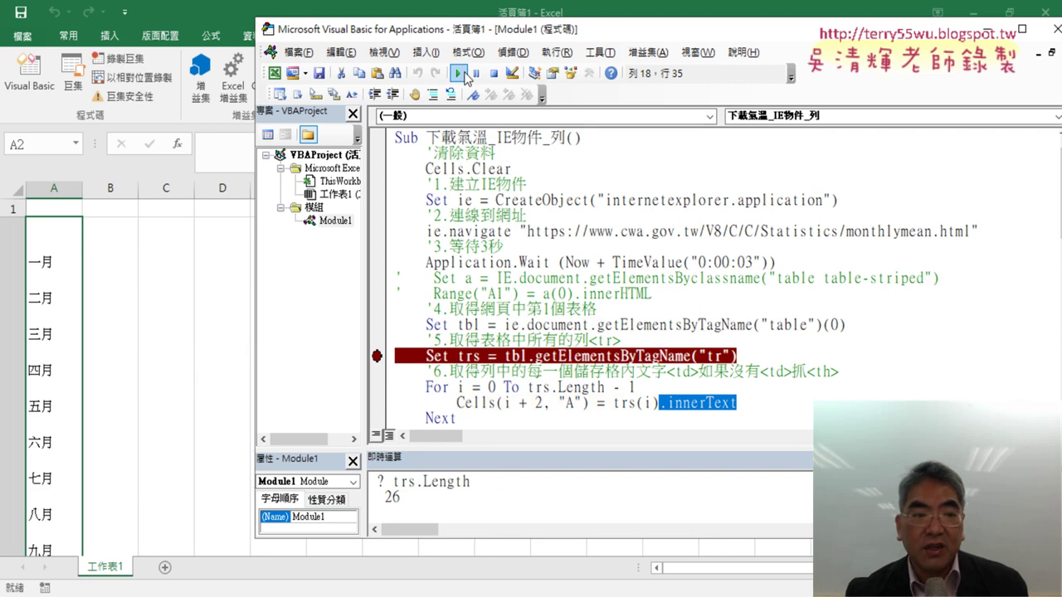
{"action": "left_click", "coordinate": [124, 338]}
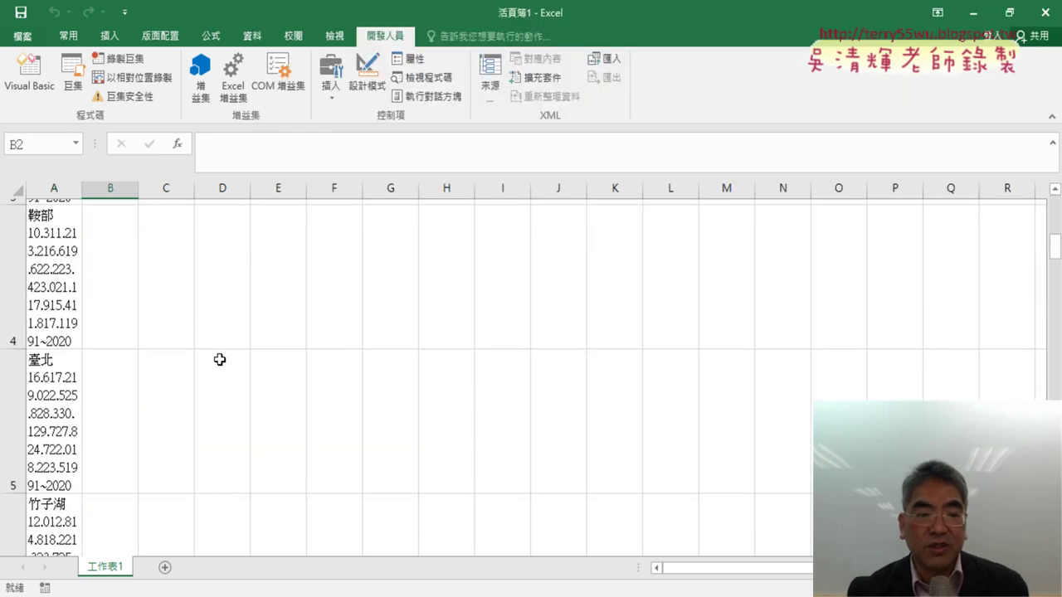
Step: Inspect cells A2, A4 and A3, showing the month header and the 鞍部 and 淡水 rows
{"action": "left_click", "coordinate": [53, 293]}
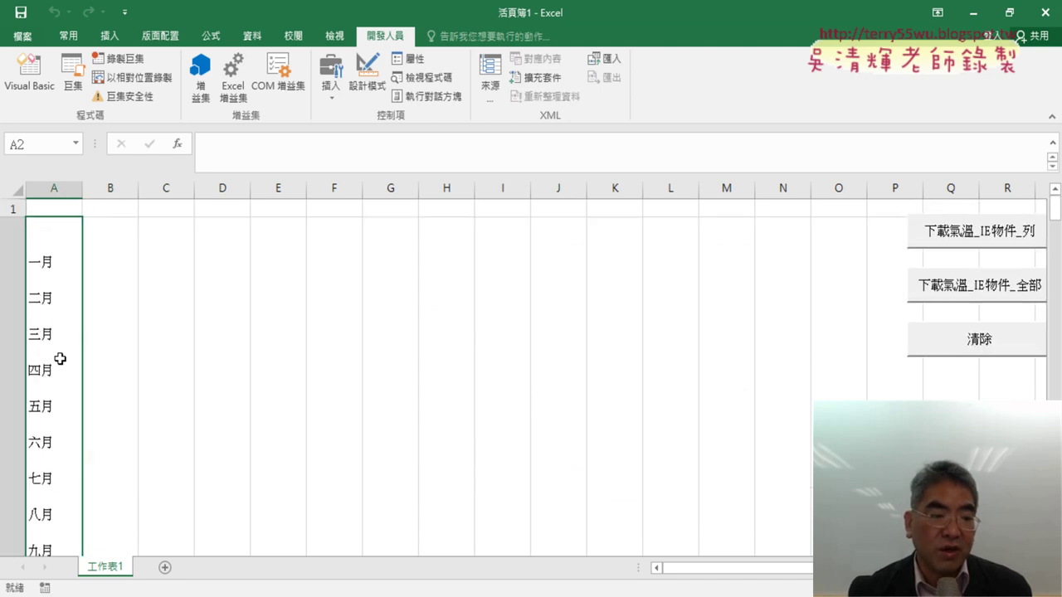
{"action": "scroll", "coordinate": [162, 373], "scroll_direction": "down", "scroll_amount": 2}
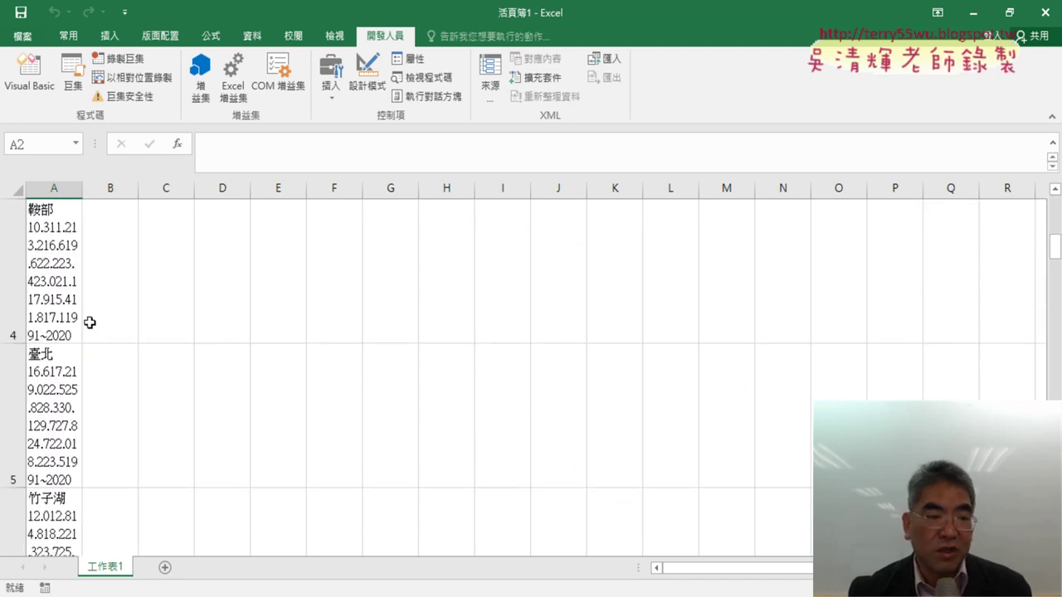
{"action": "left_click", "coordinate": [65, 268]}
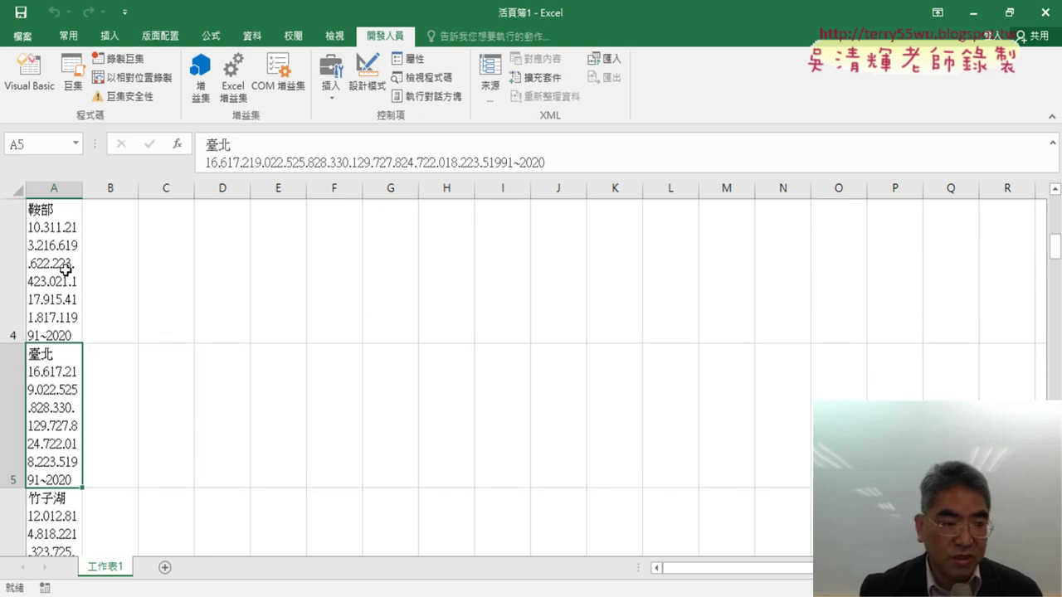
{"action": "left_click", "coordinate": [64, 268]}
{"action": "key", "text": "Up"}
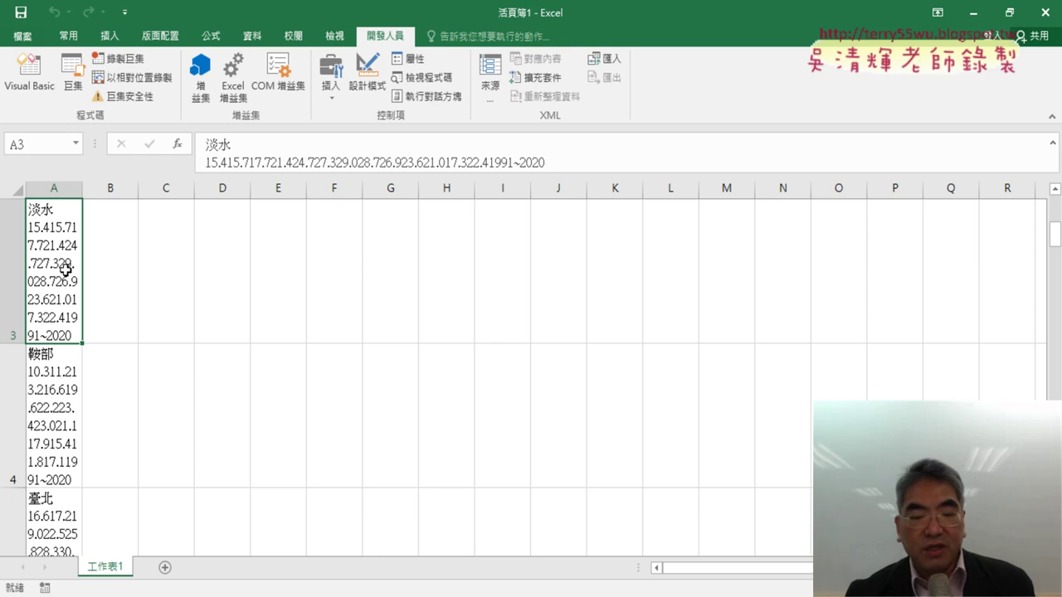
{"action": "key", "text": "alt+F11"}
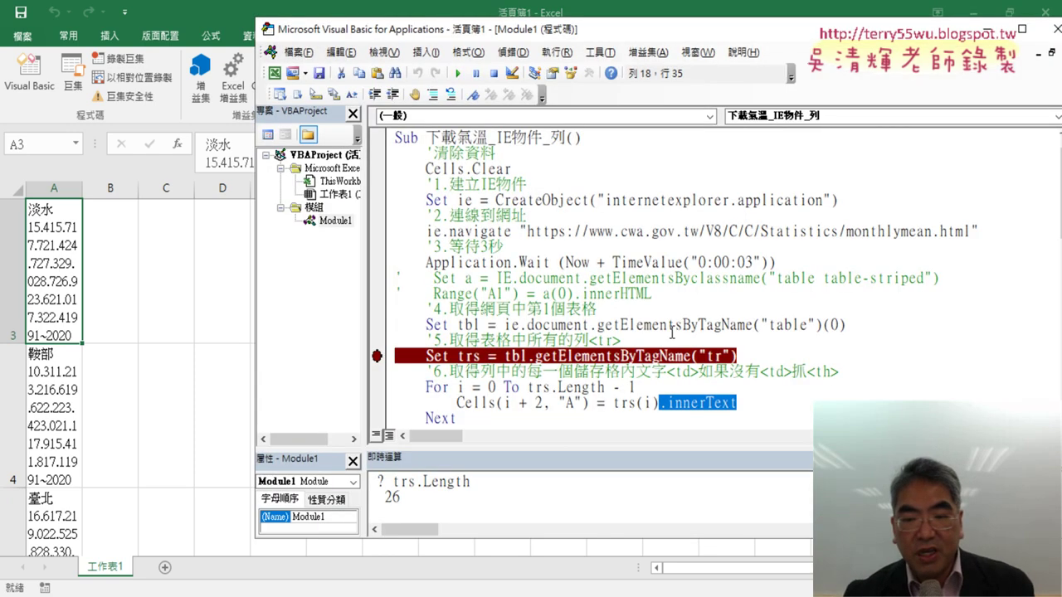
Step: Clear the red breakpoint from the Set trs line after reviewing the trs(i).innerText expression
{"action": "scroll", "coordinate": [704, 342], "scroll_direction": "down", "scroll_amount": 1}
{"action": "left_click_drag", "start_coordinate": [735, 356], "coordinate": [614, 356]}
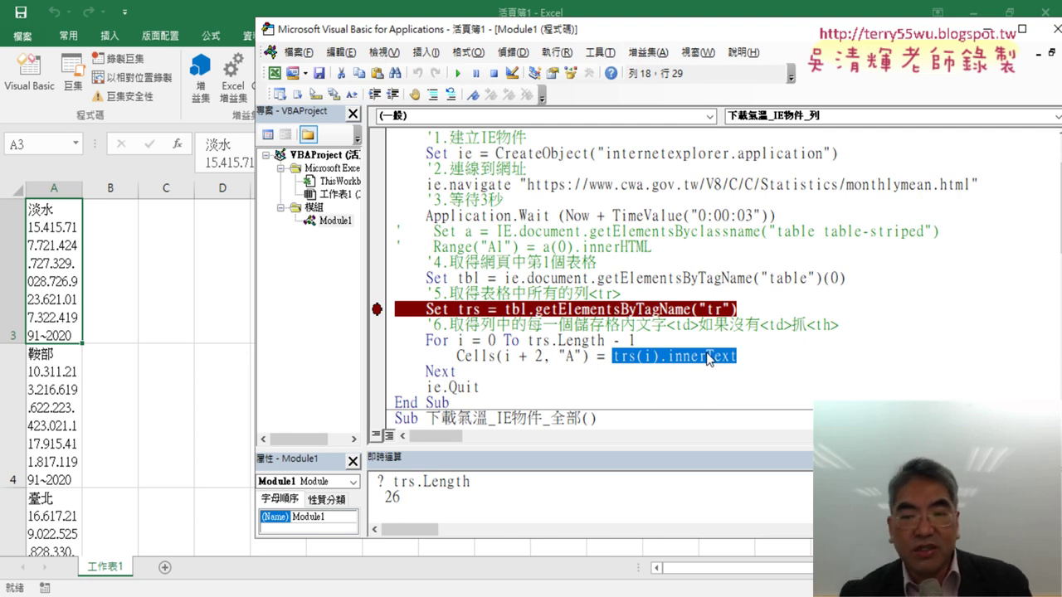
{"action": "left_click", "coordinate": [377, 312]}
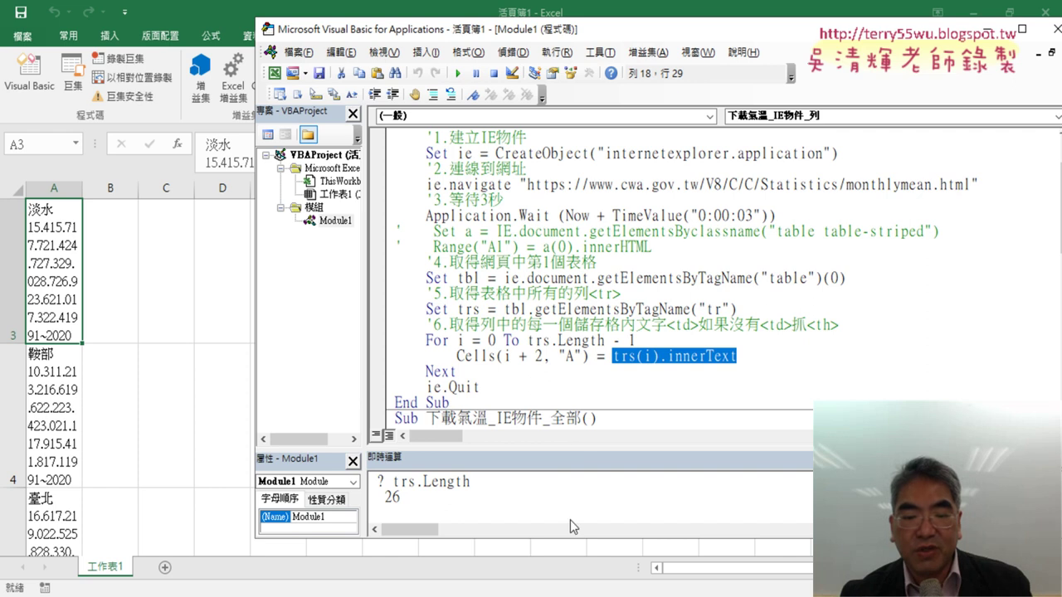
Step: Return to the Google Docs notes and scroll down to the pasted macro code
{"action": "key", "text": "alt+Tab"}
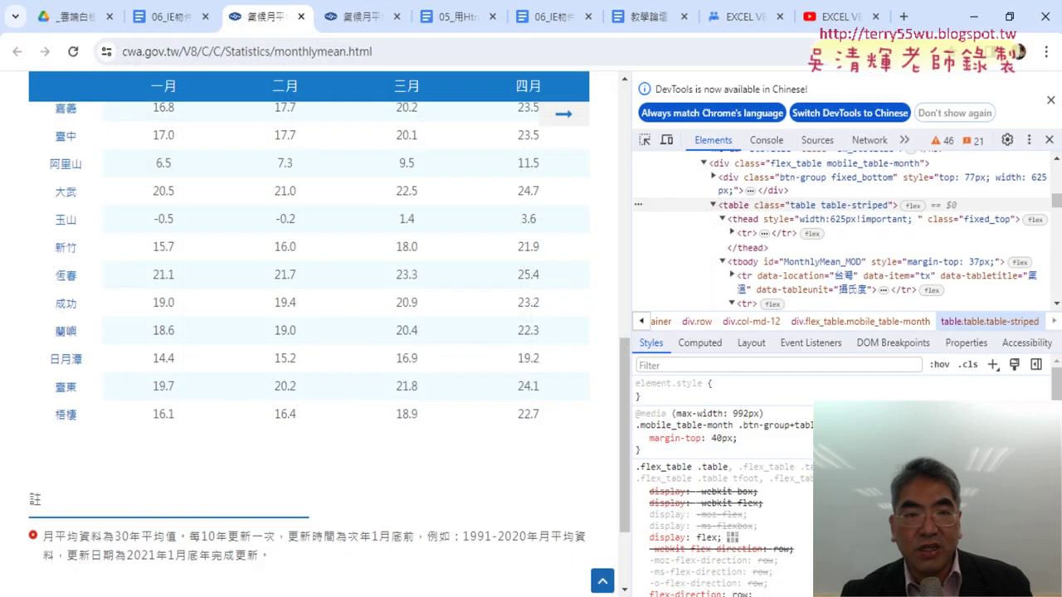
{"action": "left_click", "coordinate": [162, 25]}
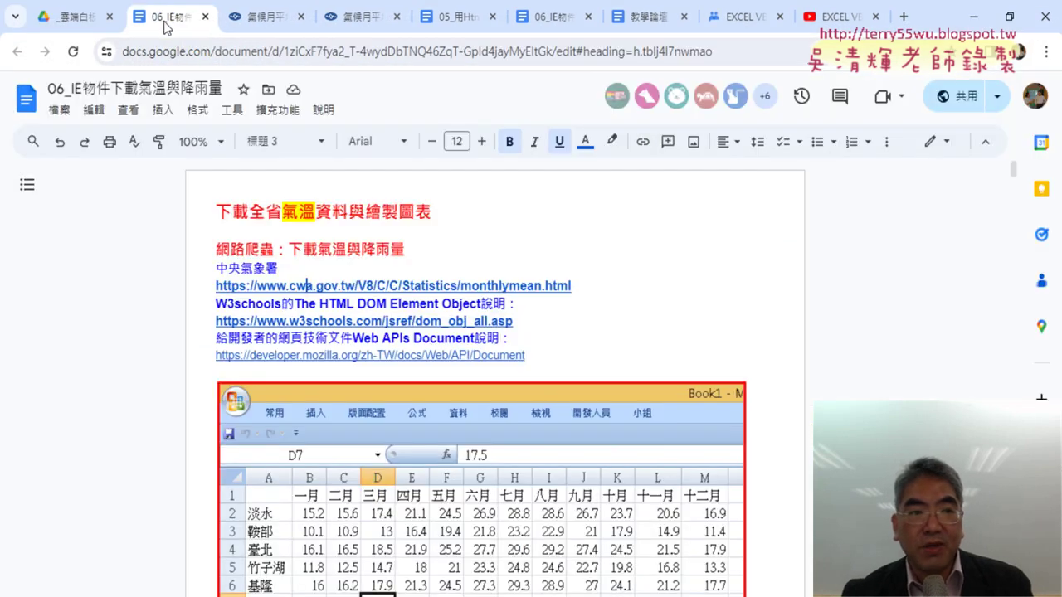
{"action": "left_click", "coordinate": [75, 17]}
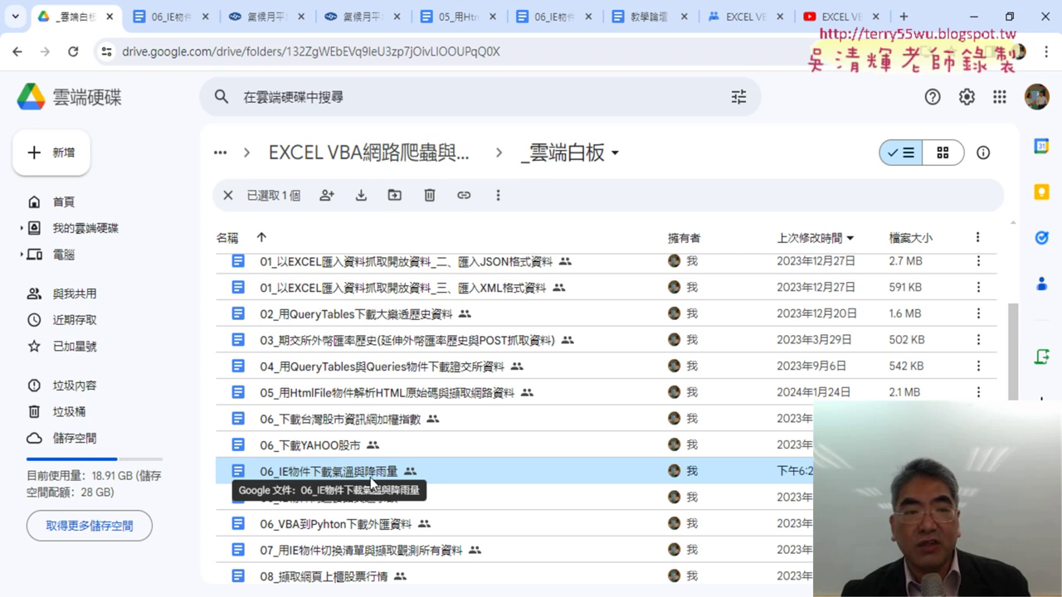
{"action": "left_click", "coordinate": [166, 18]}
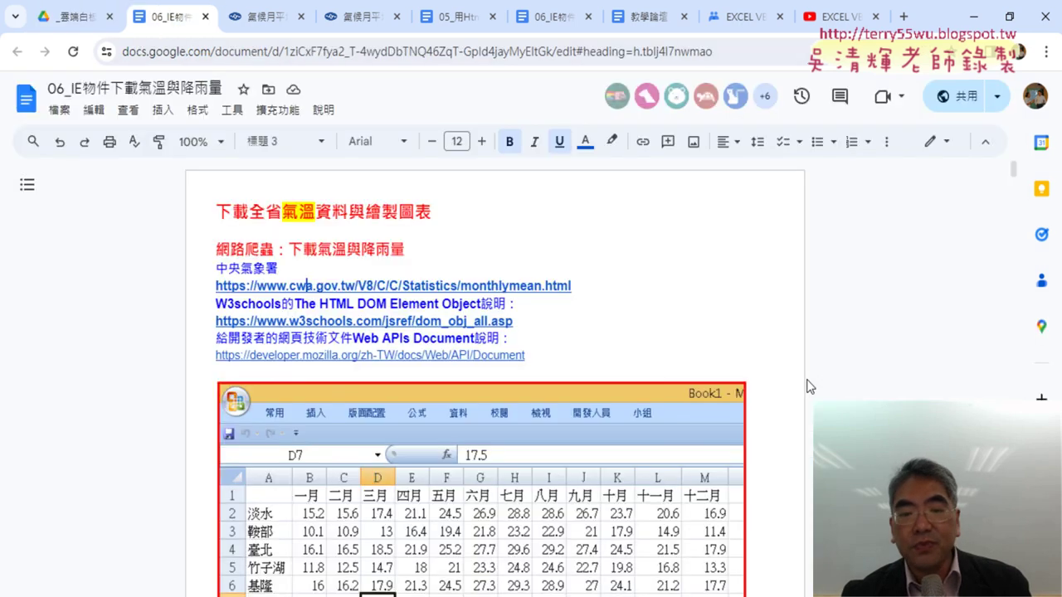
{"action": "scroll", "coordinate": [808, 385], "scroll_direction": "down", "scroll_amount": 5}
{"action": "scroll", "coordinate": [809, 386], "scroll_direction": "down", "scroll_amount": 4}
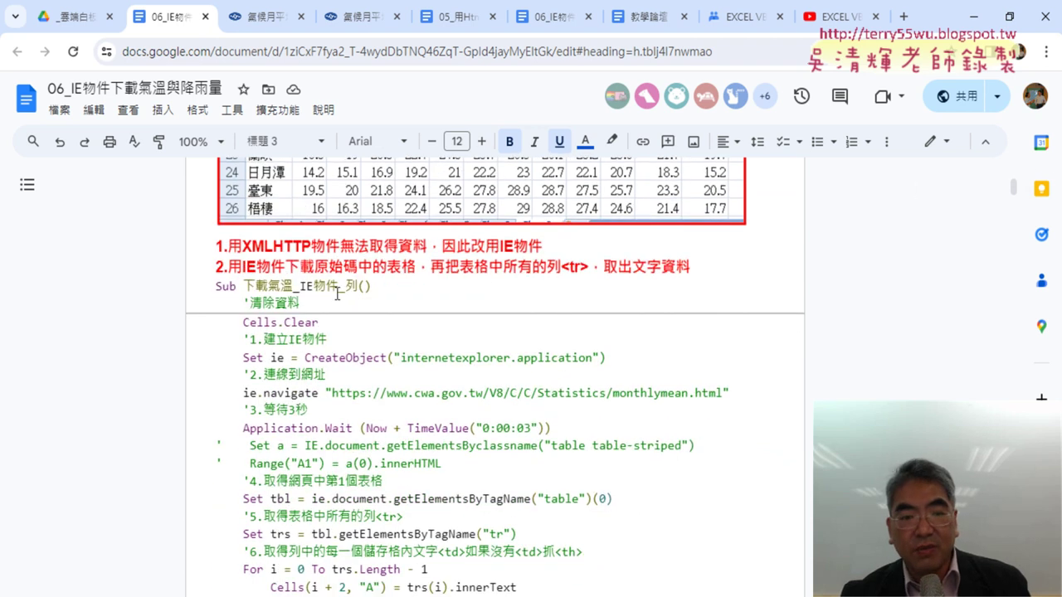
Step: Enlarge the Sub 下載氣溫_IE物件_列() line's font size by four increments
{"action": "left_click_drag", "start_coordinate": [214, 285], "coordinate": [378, 287]}
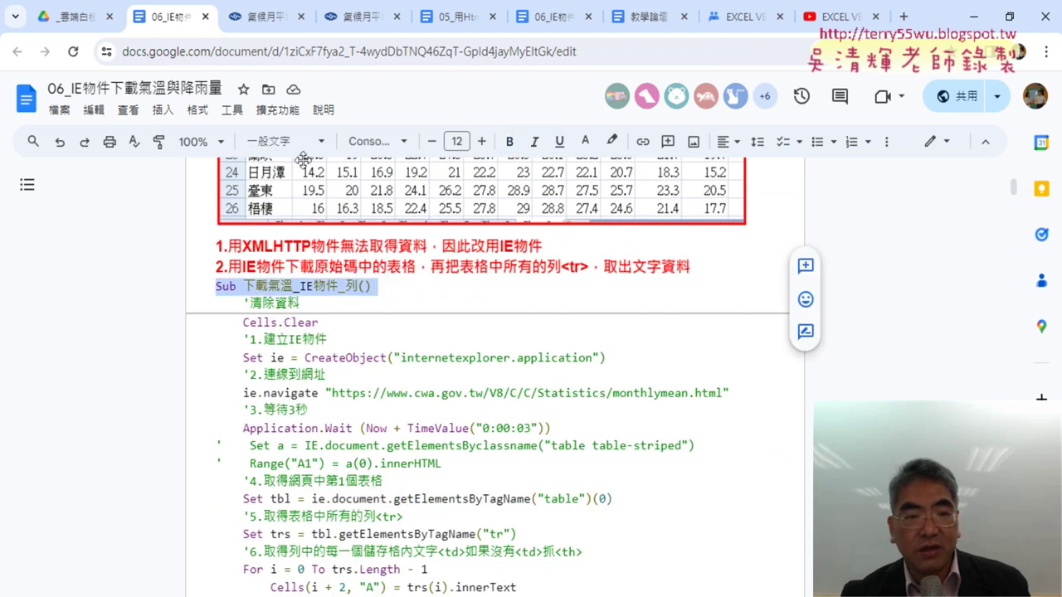
{"action": "left_click", "coordinate": [480, 141]}
{"action": "left_click", "coordinate": [480, 141]}
{"action": "left_click", "coordinate": [480, 141]}
{"action": "left_click", "coordinate": [480, 141]}
{"action": "left_click", "coordinate": [480, 141]}
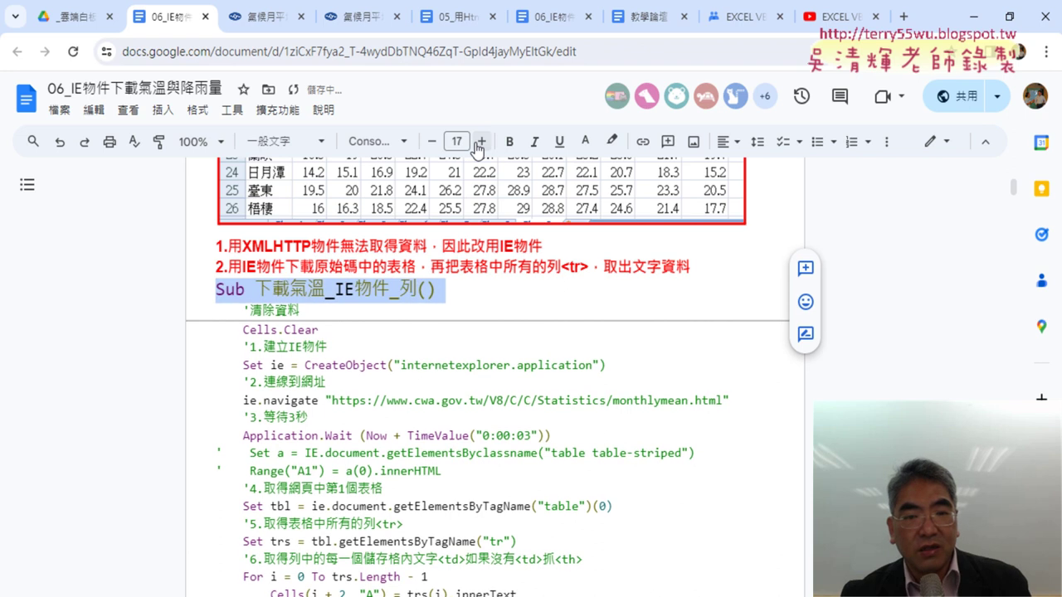
{"action": "left_click", "coordinate": [480, 141]}
Step: Select the macro code from the Sub line down through End Sub
{"action": "left_click_drag", "start_coordinate": [216, 290], "coordinate": [436, 508]}
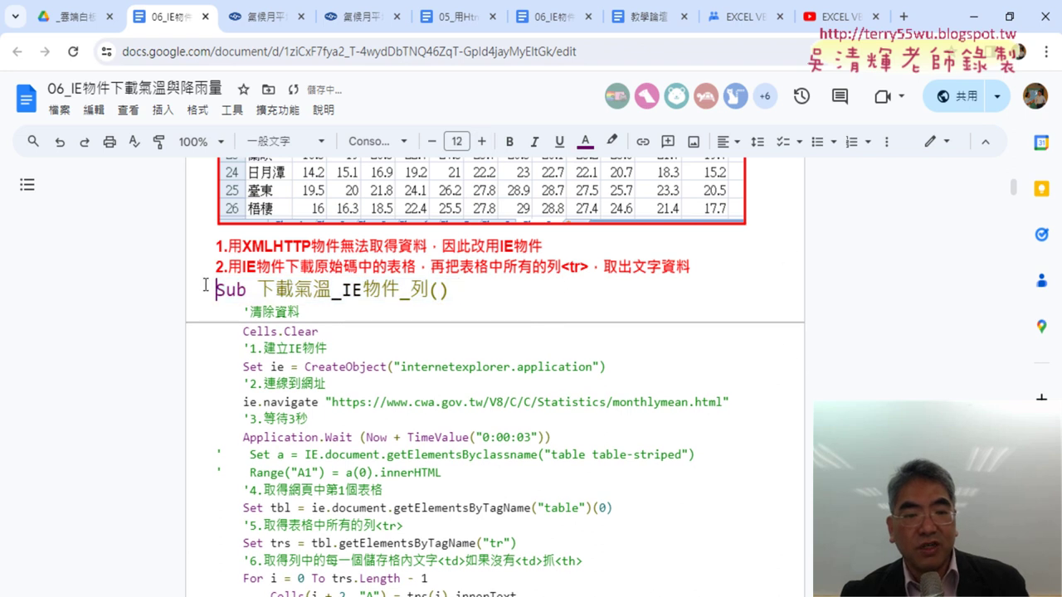
{"action": "scroll", "coordinate": [390, 496], "scroll_direction": "down", "scroll_amount": 1}
{"action": "scroll", "coordinate": [332, 487], "scroll_direction": "down", "scroll_amount": 1}
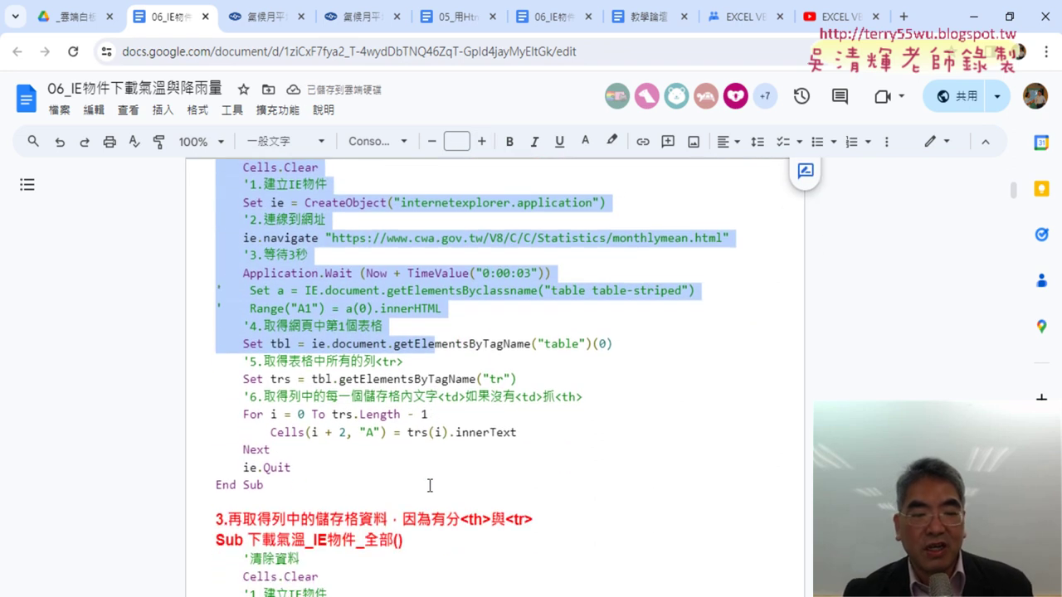
{"action": "left_click", "coordinate": [290, 490], "text": "shift"}
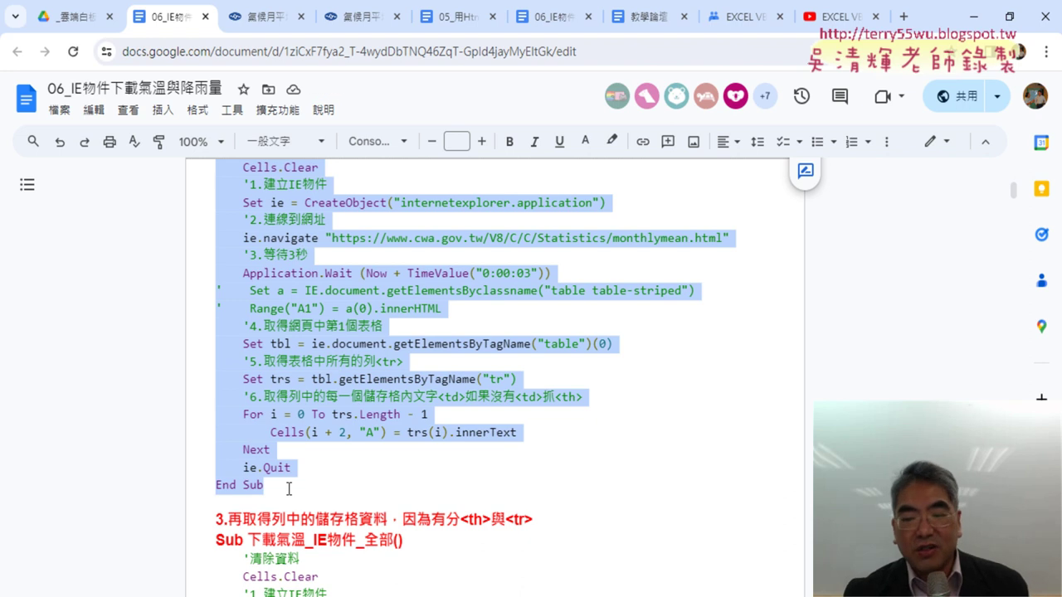
{"action": "key", "text": "alt+Tab"}
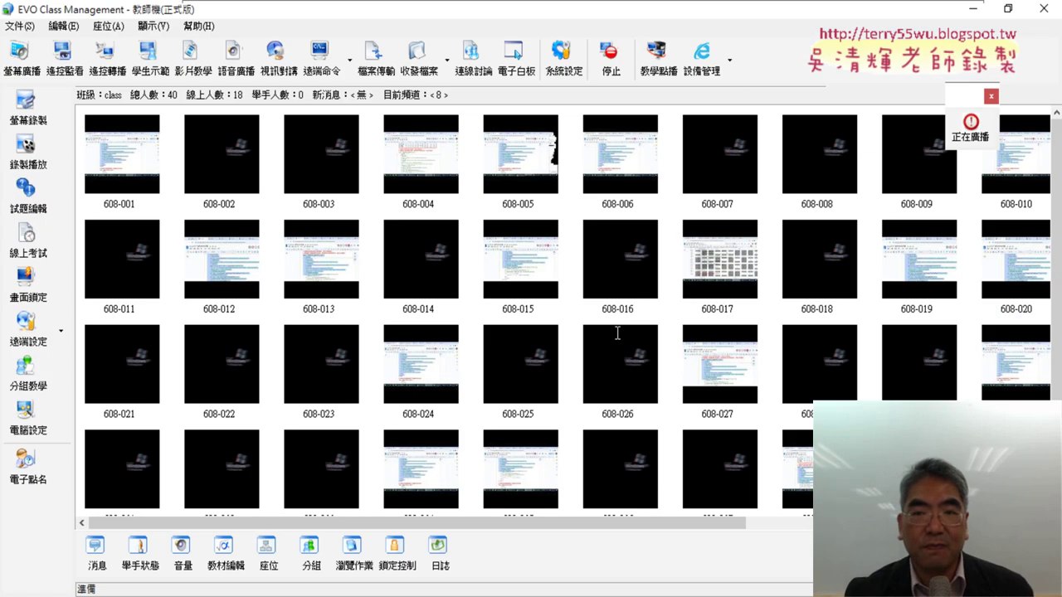